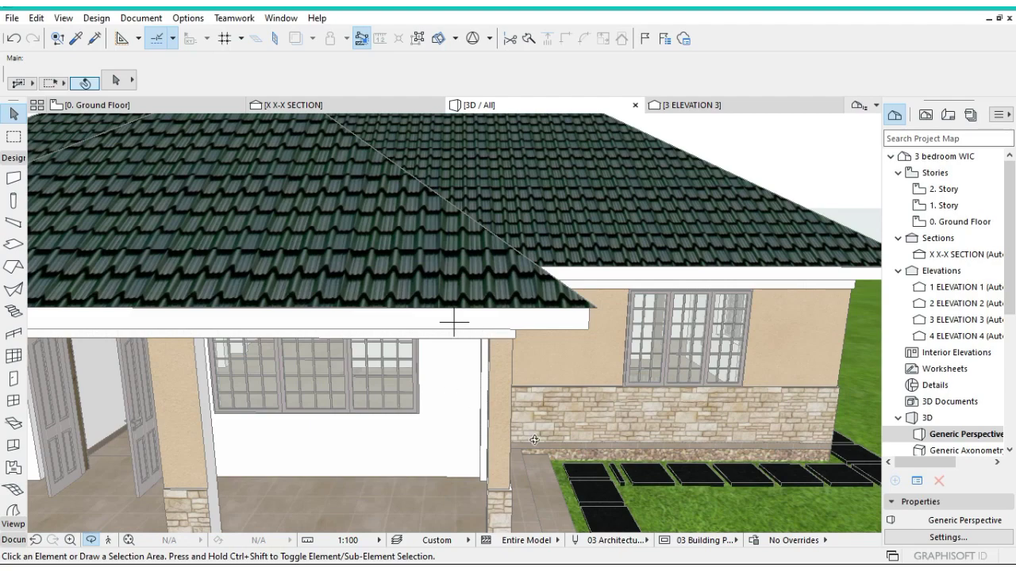
Zoom and orbit the 3D model to inspect the stone-clad and stucco exterior wall.
scroll(534, 440, "up", 5)
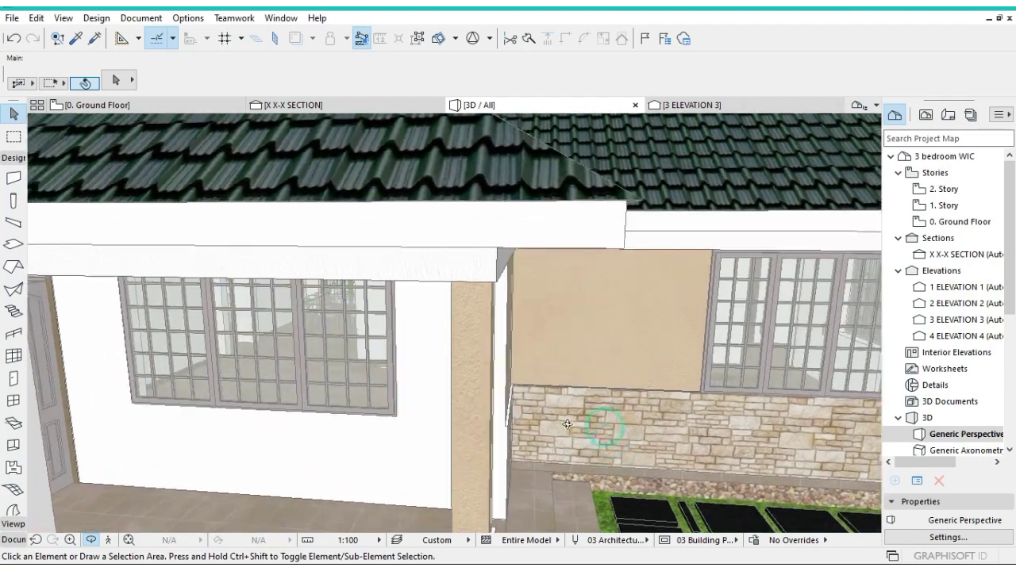
middle_click_drag(566, 425, 390, 357, "shift")
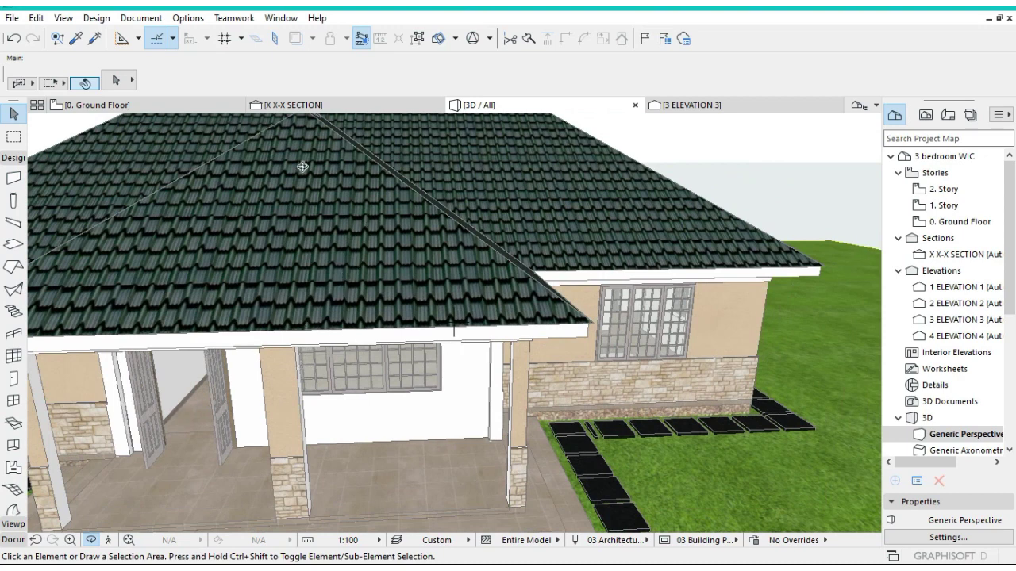
Switch to the 0. Ground Floor plan and open the Complex Profile Manager.
left_click(173, 106)
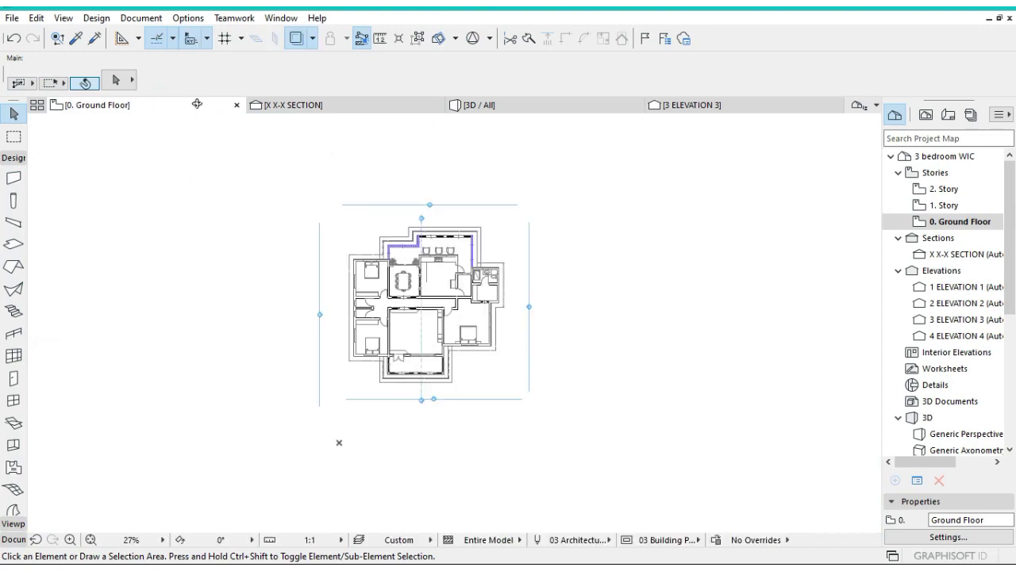
left_click(188, 16)
mouse_move(234, 18)
mouse_move(195, 19)
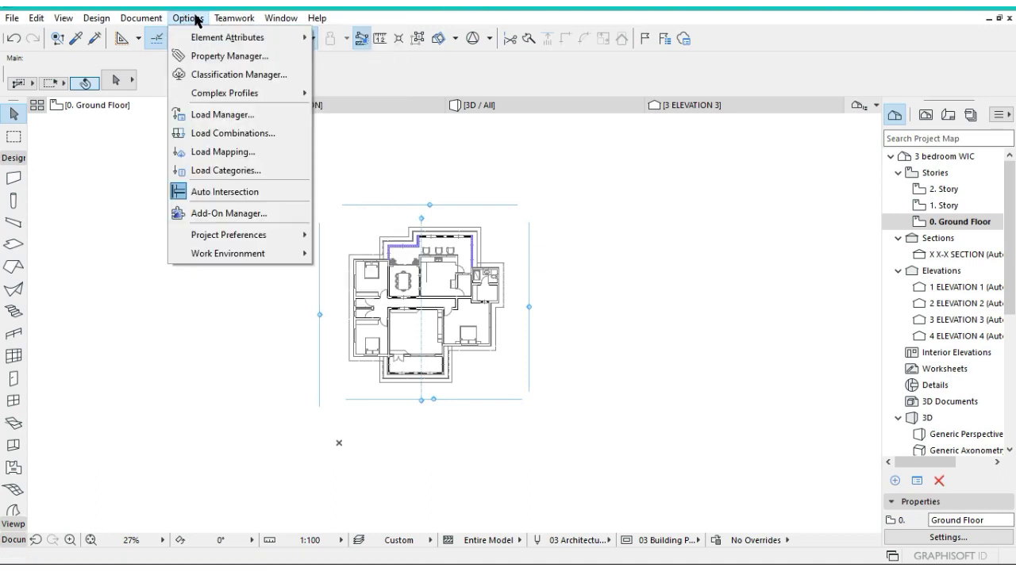
mouse_move(238, 93)
left_click(337, 94)
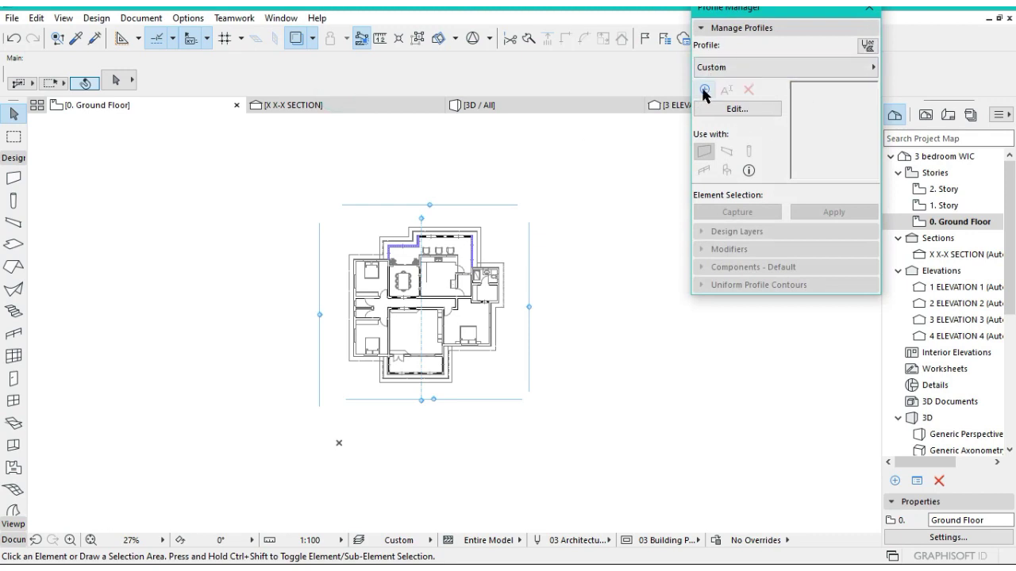
Start a new blank profile and rename it 'exterior wall'.
left_click(704, 91)
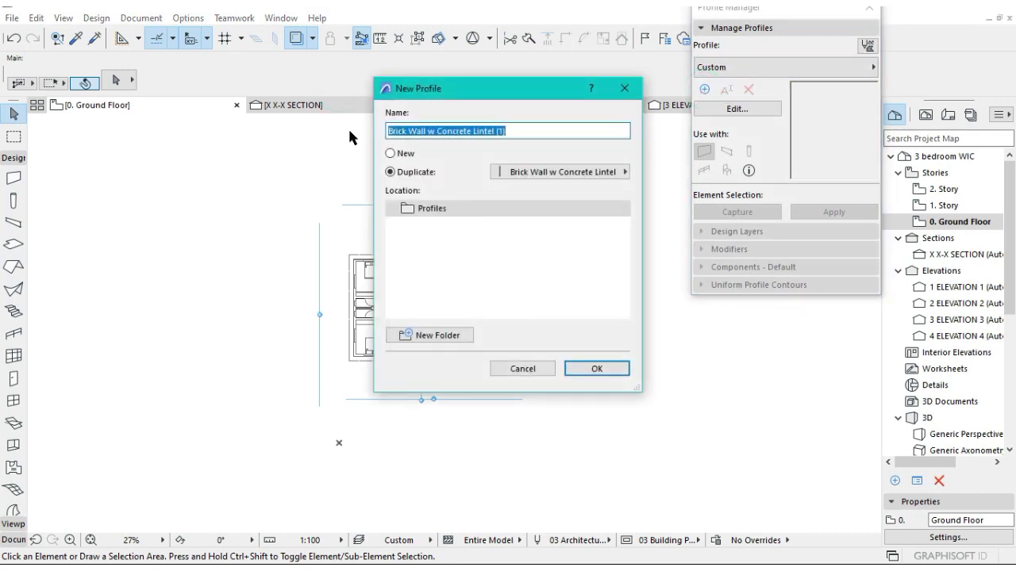
left_click(402, 153)
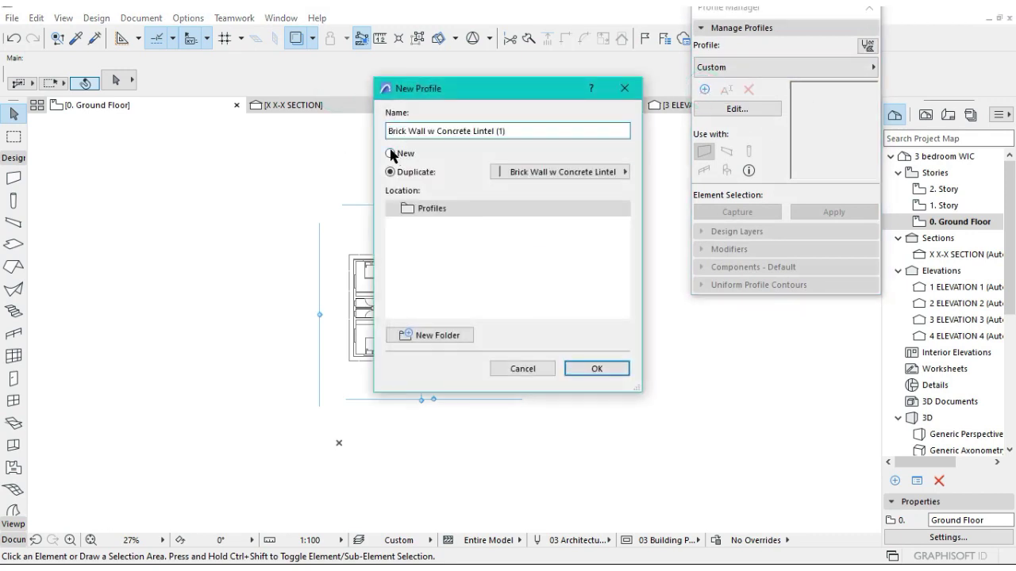
left_click(480, 131)
key("BackSpace")
key("BackSpace")
key("BackSpace")
key("BackSpace")
key("BackSpace")
key("BackSpace")
key("BackSpace")
key("BackSpace")
key("BackSpace")
key("BackSpace")
key("BackSpace")
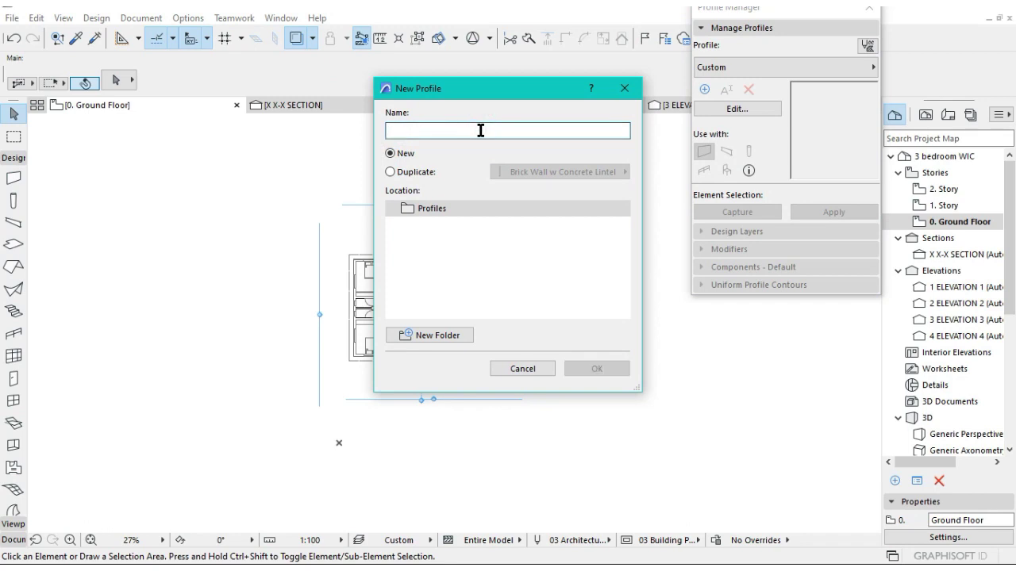
type("exterior wall")
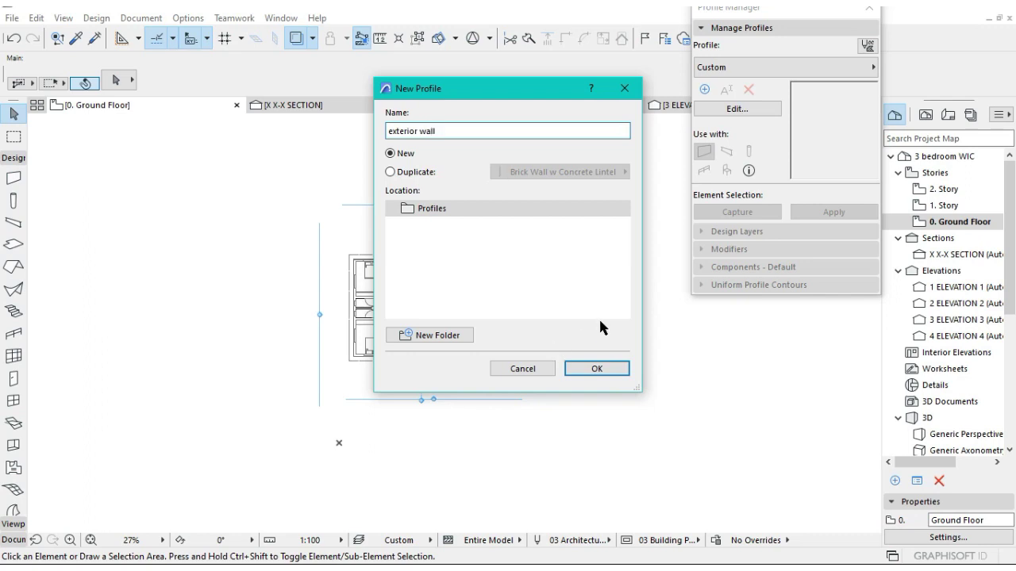
Confirm the exterior wall profile, open it for editing and delete its default brick fill.
left_click(597, 369)
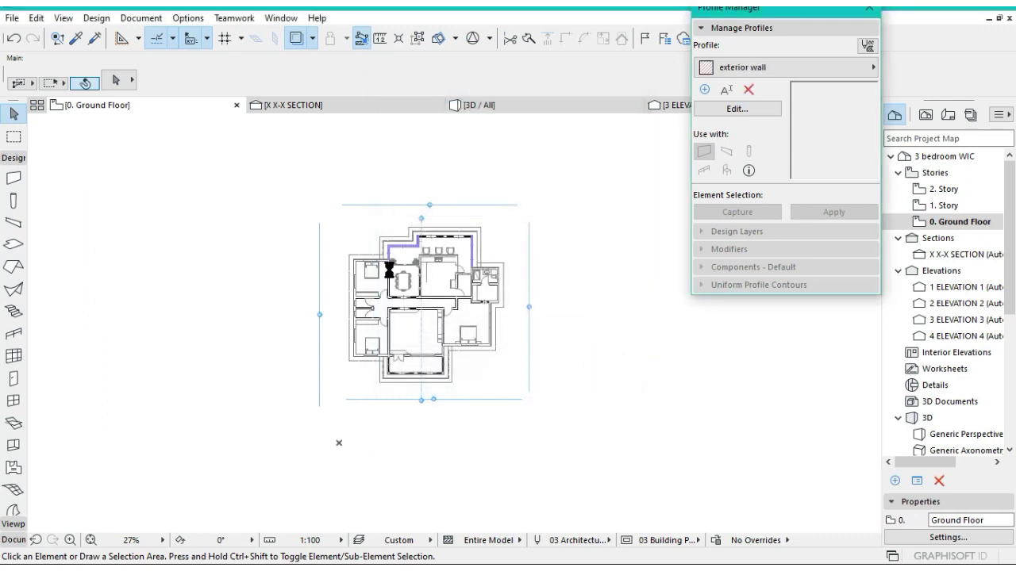
left_click(397, 310)
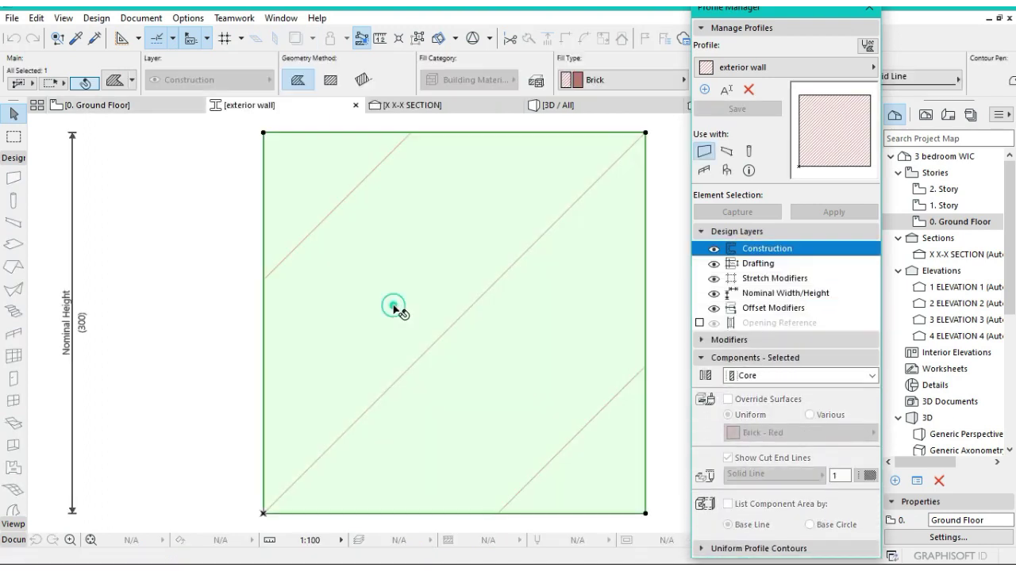
key("Delete")
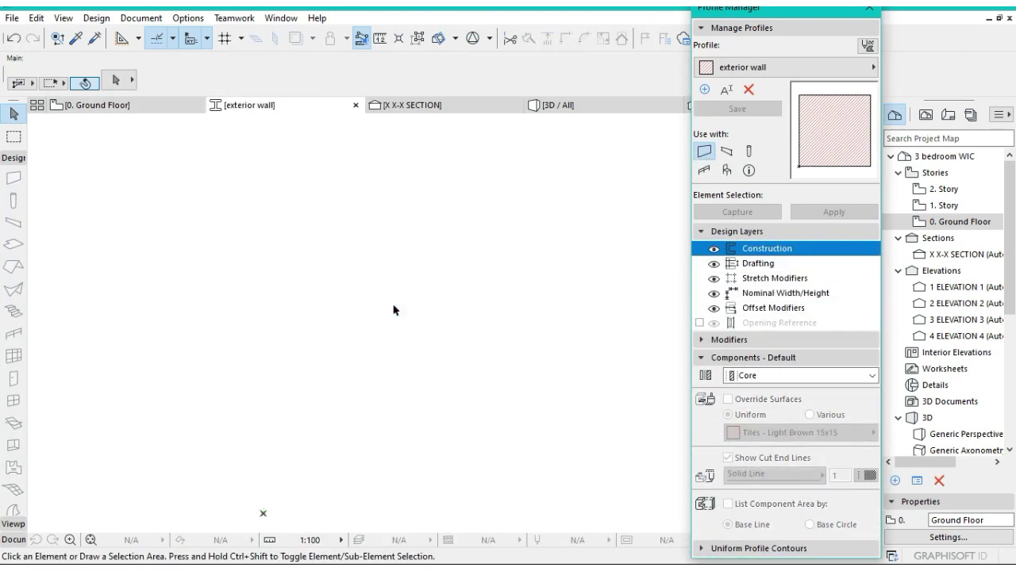
left_click(12, 540)
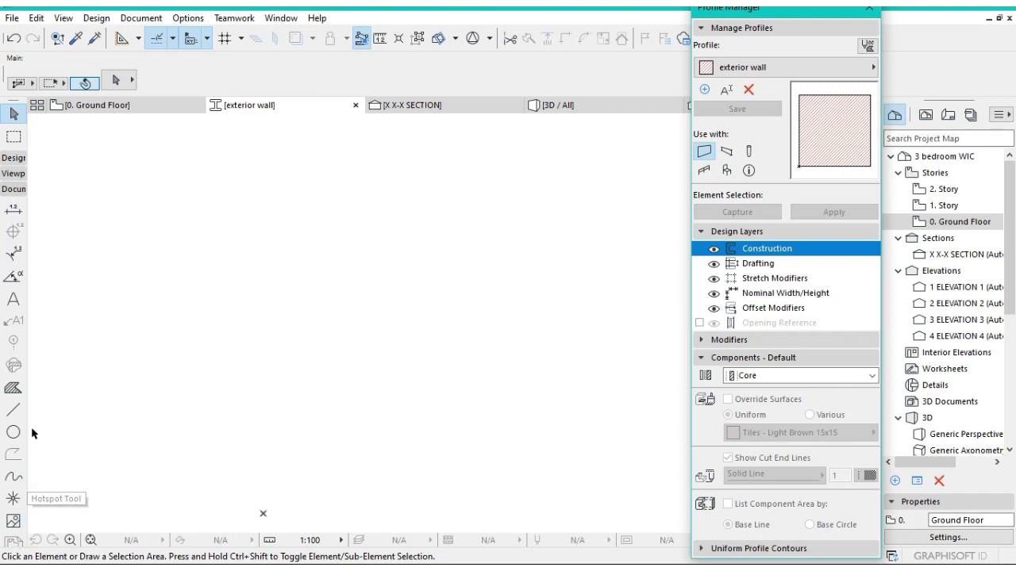
left_click(12, 410)
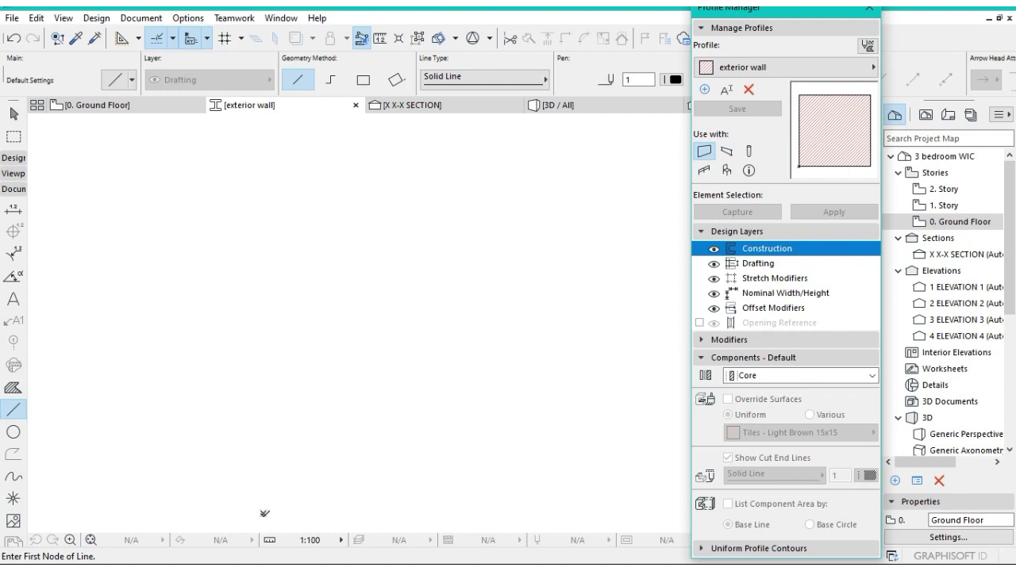
Draw the outline's first vertical line, 3000 long, and fit it in the window.
left_click(264, 514)
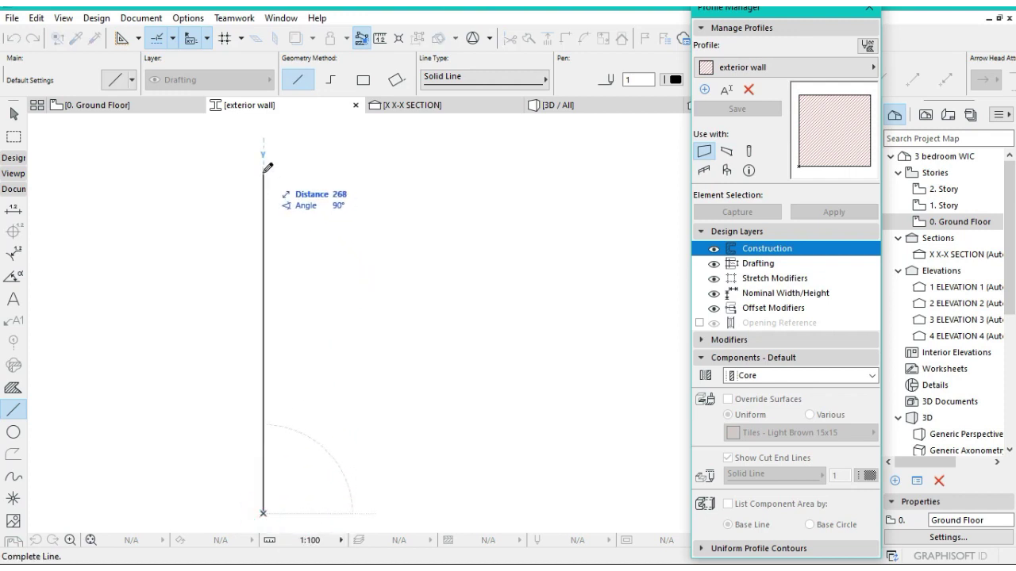
type("300")
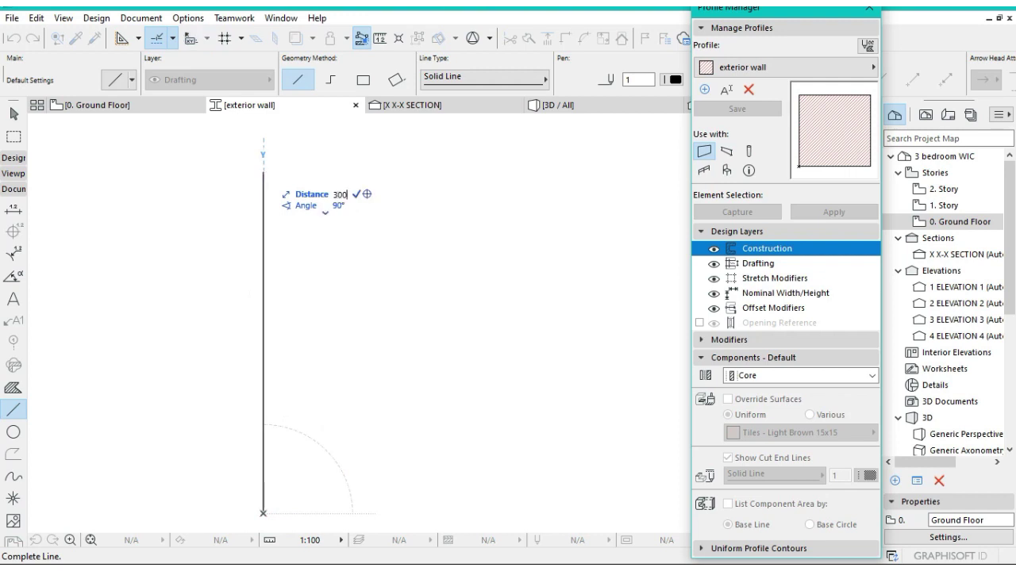
type("0")
key("Return")
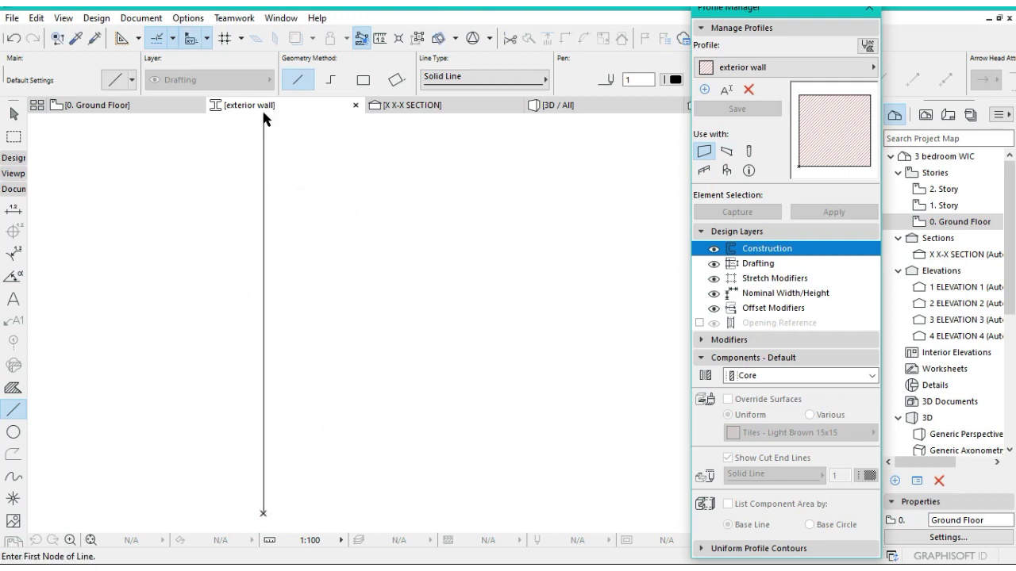
left_click(90, 540)
Add the 200 top edge, 3000 right edge and closing bottom edge to finish the rectangle.
left_click(455, 127)
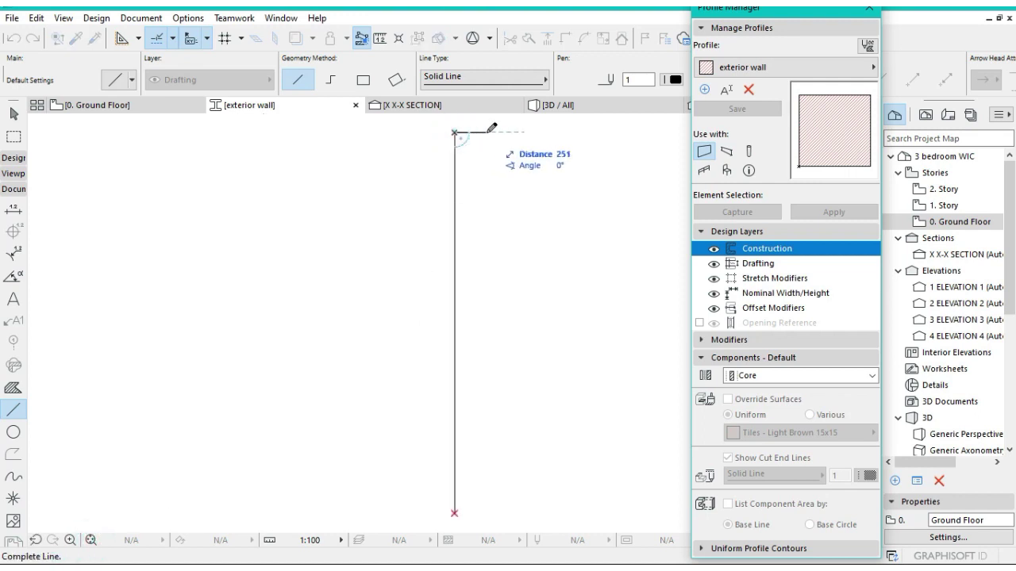
type("200")
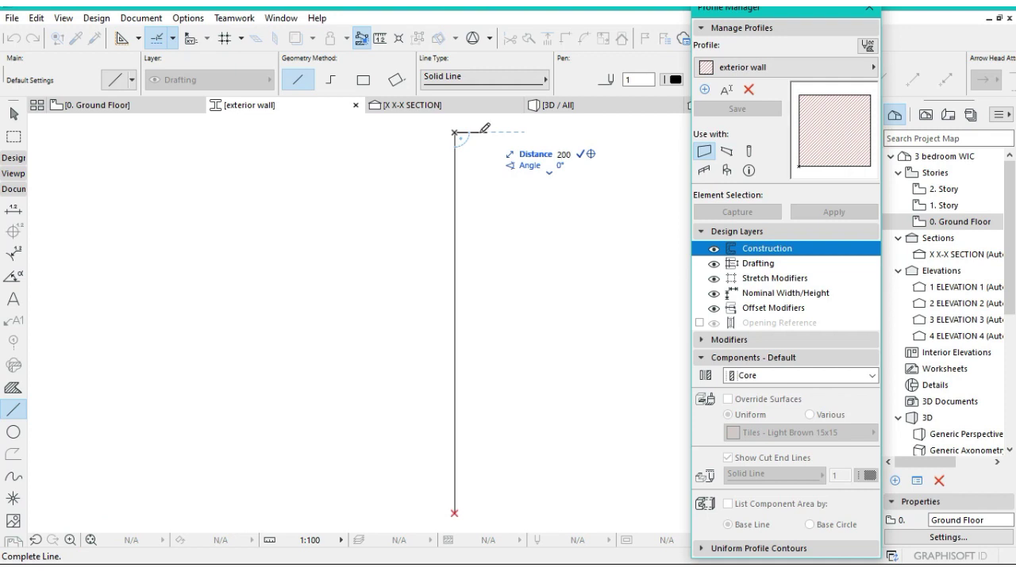
key("Return")
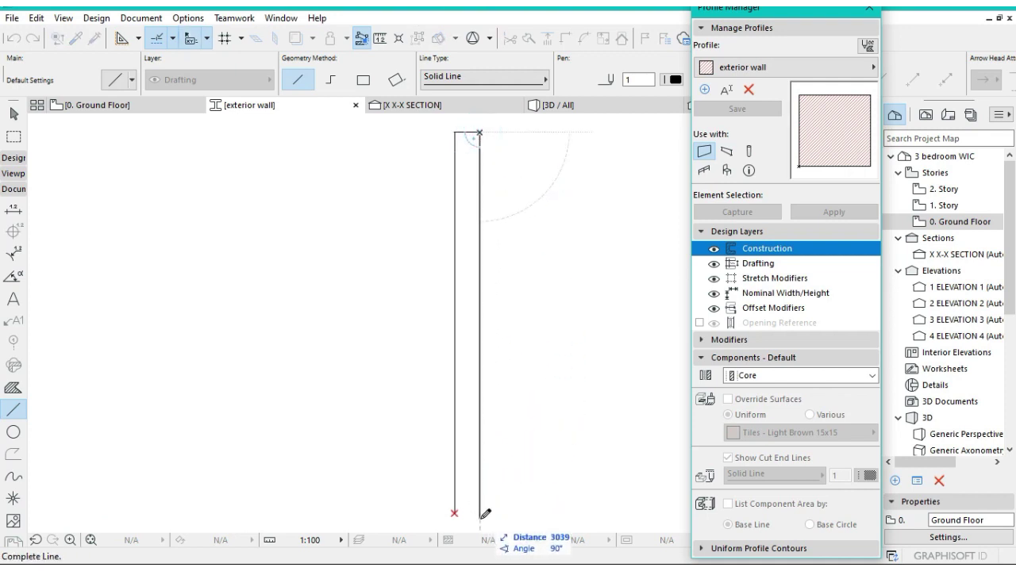
type("3")
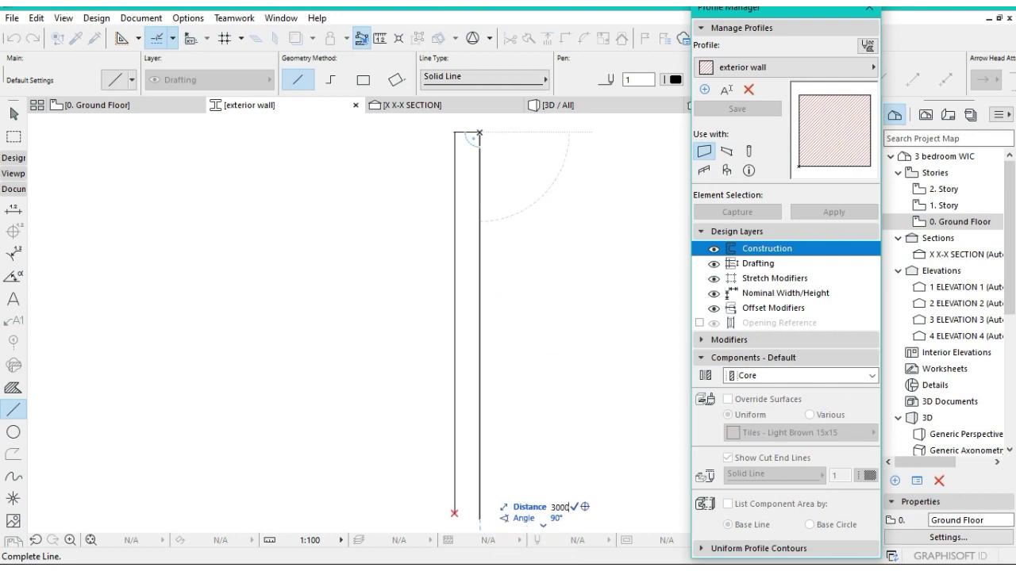
type("000")
key("Return")
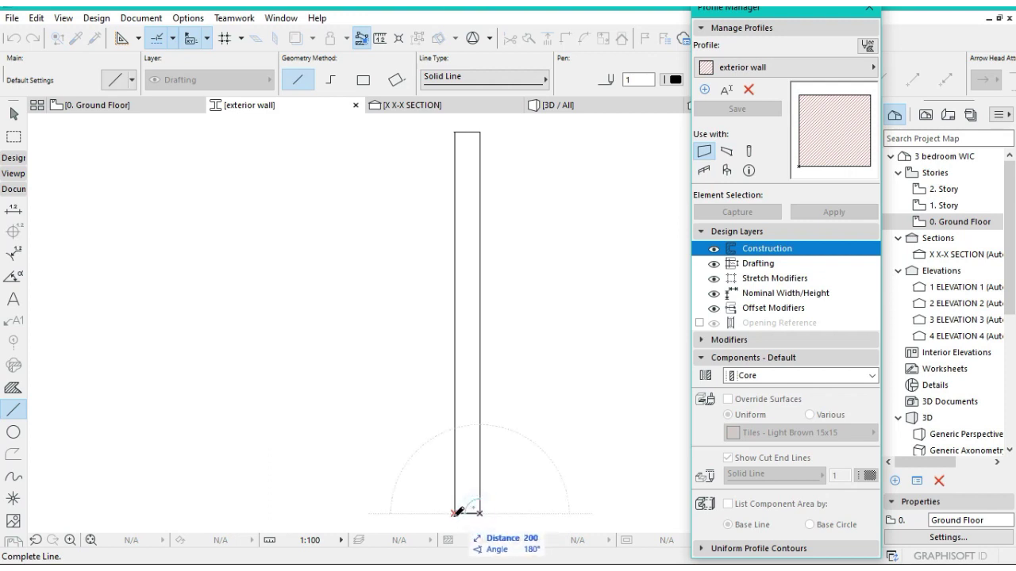
left_click(455, 513)
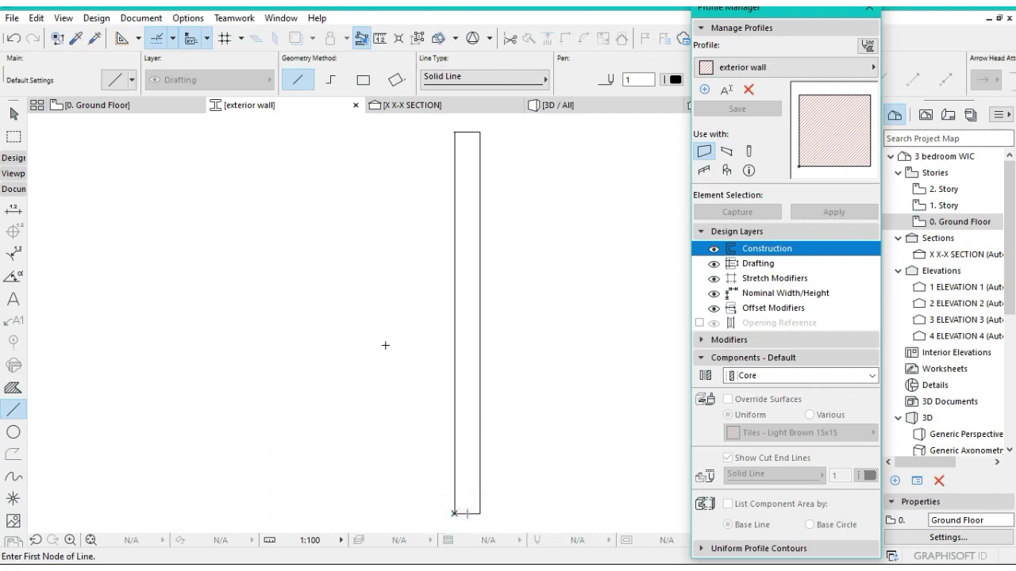
left_click(90, 540)
scroll(474, 505, "up", 2)
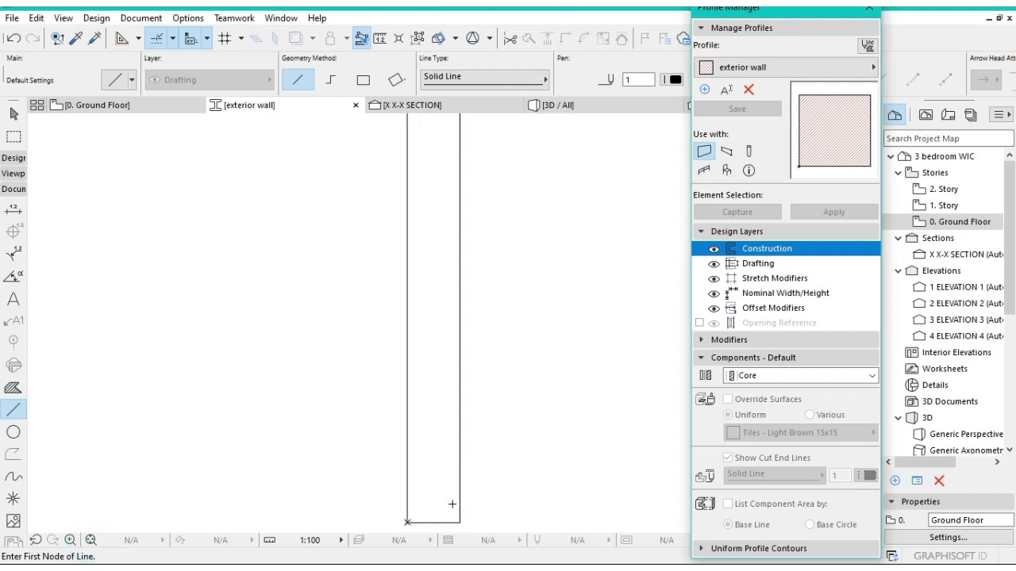
scroll(491, 462, "down", 2)
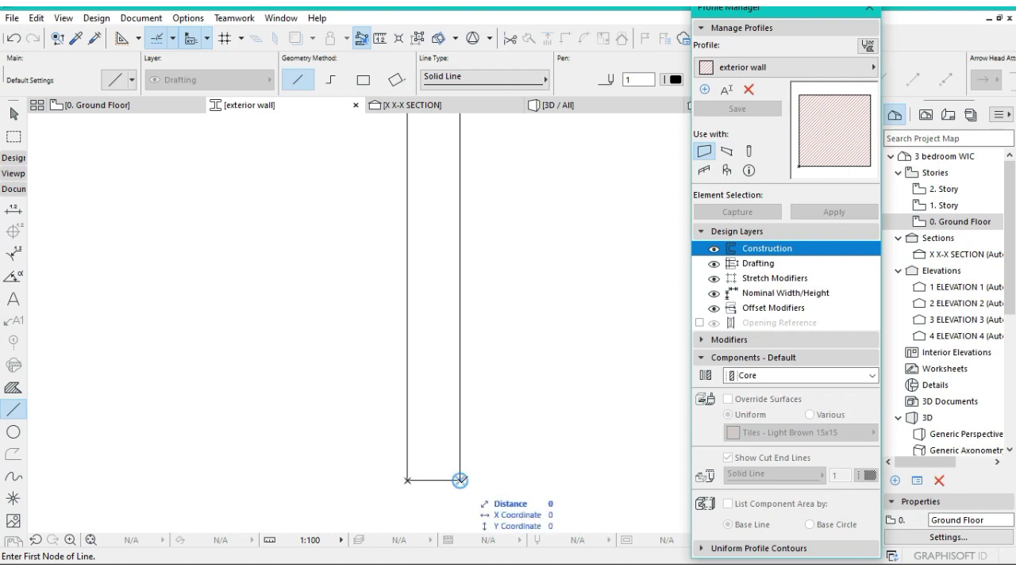
Measure 900 up the outline's right edge and draw a short horizontal marker line there.
key("m")
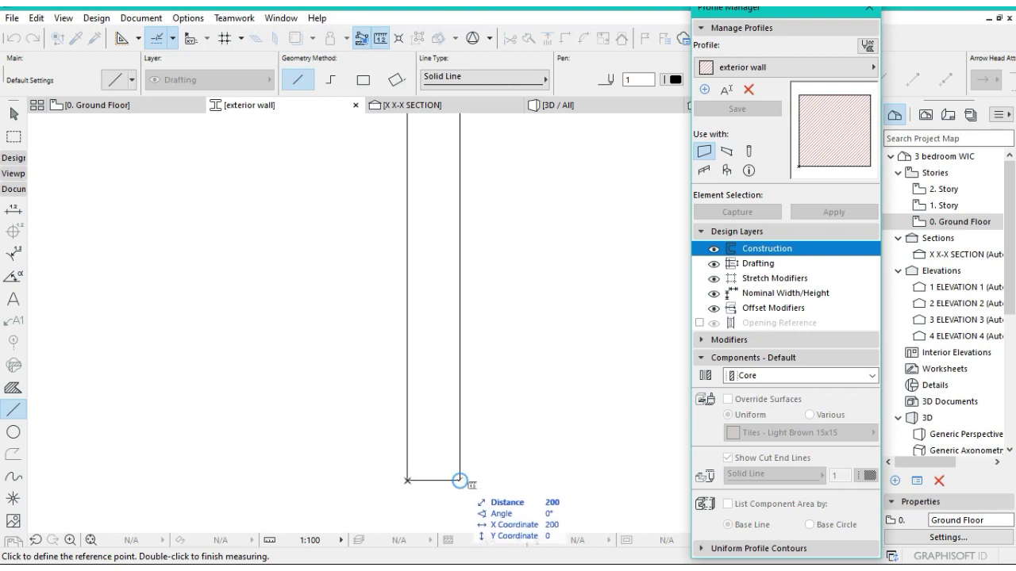
left_click(460, 480)
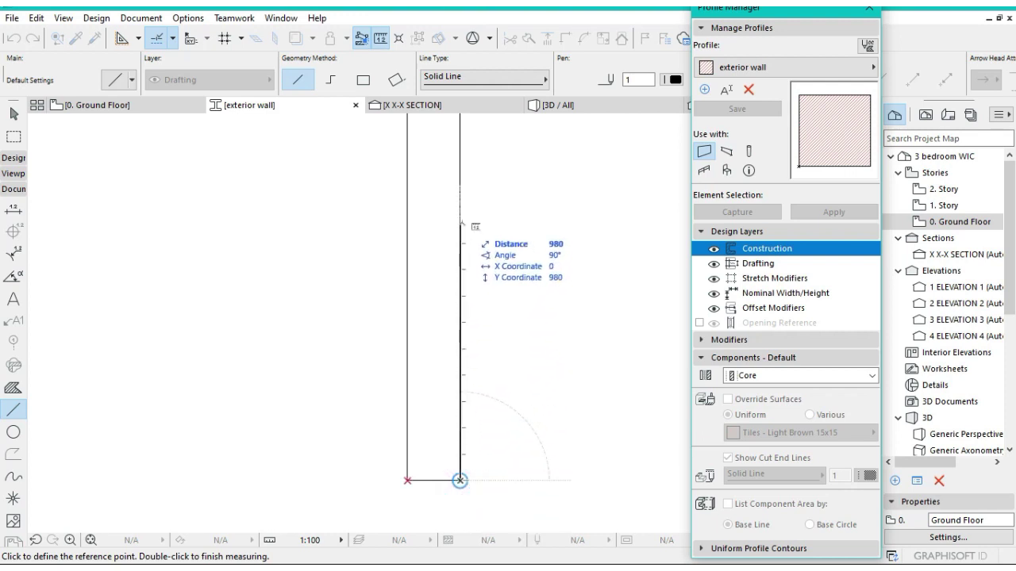
type("900")
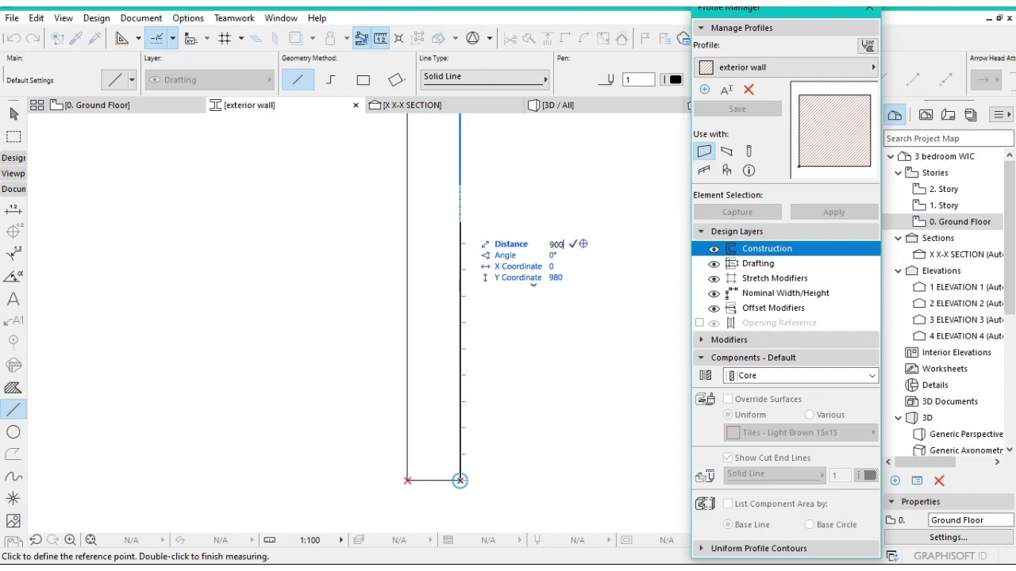
key("Return")
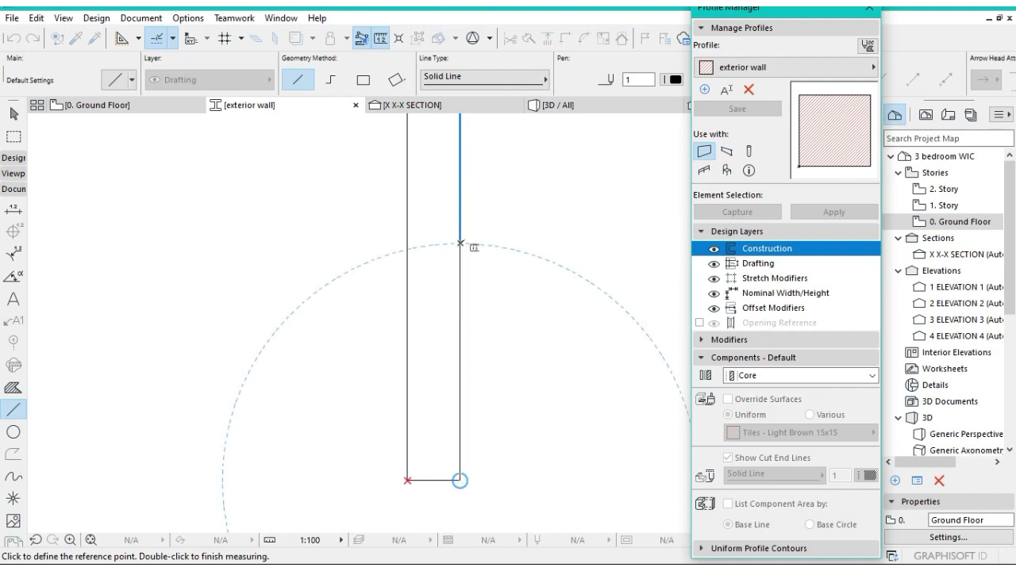
key("Escape")
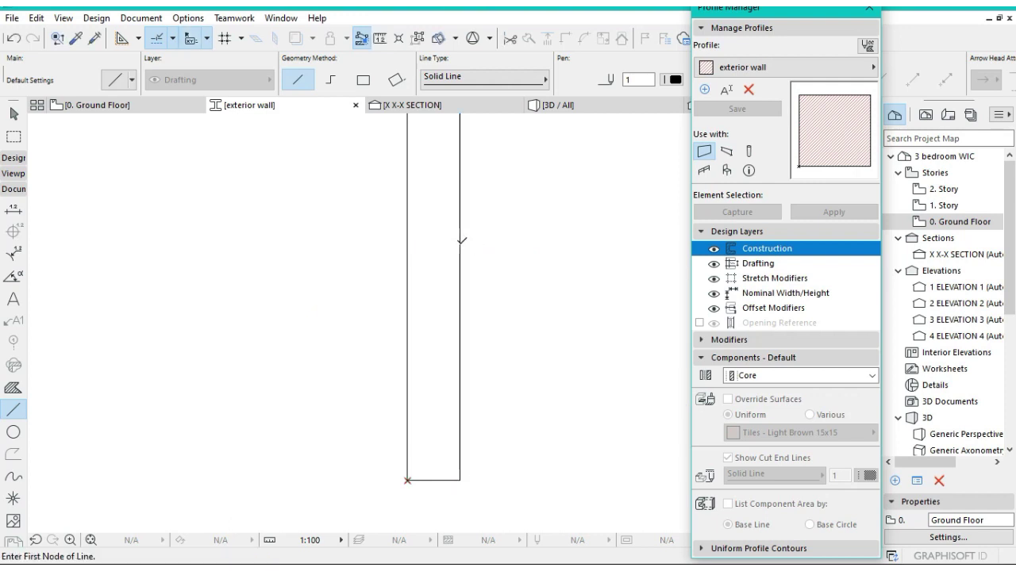
left_click(461, 243)
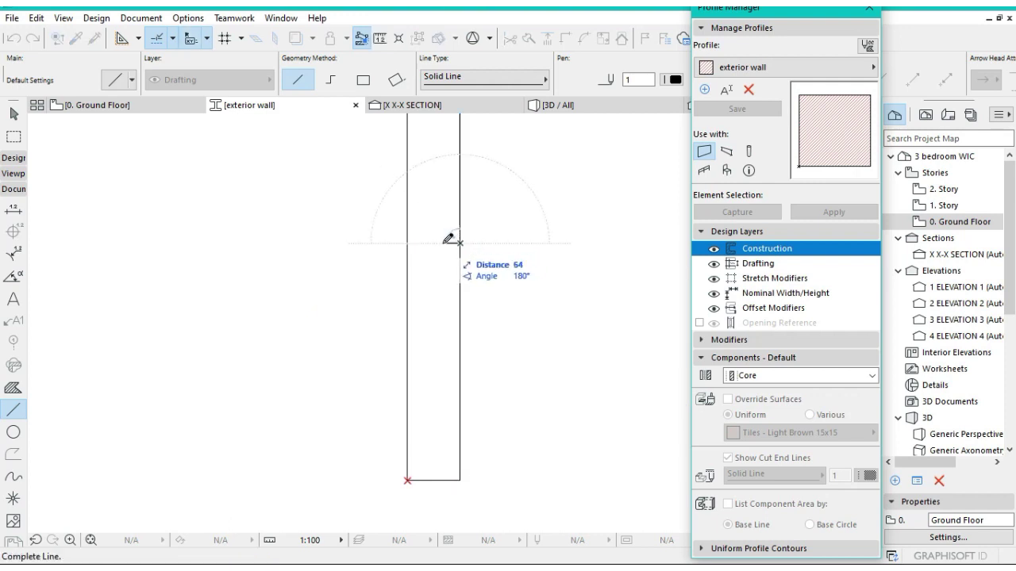
left_click(442, 243)
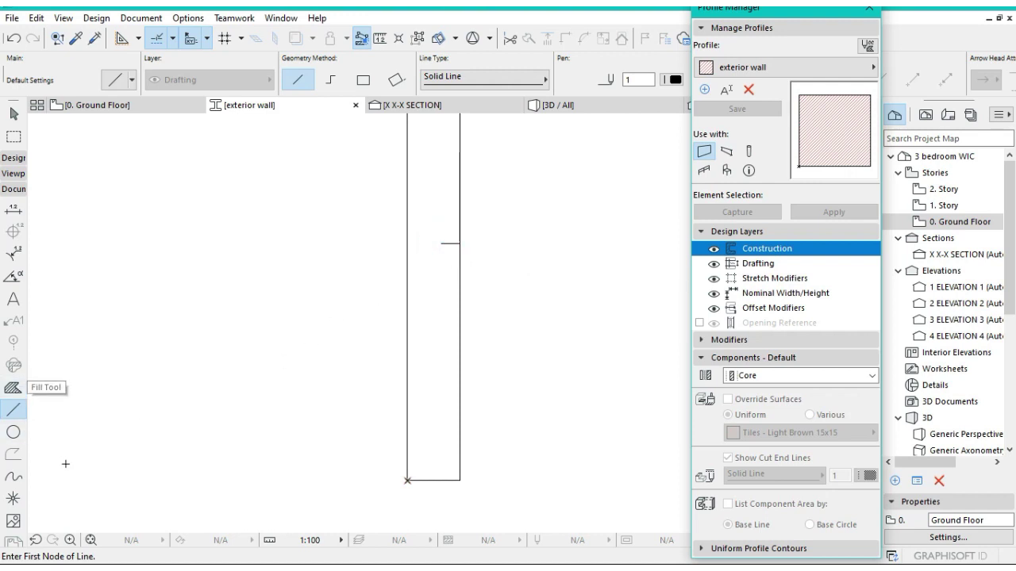
Fill the rectangle with a magic-wand Tile - Floor fill and select the new fill.
left_click(92, 541)
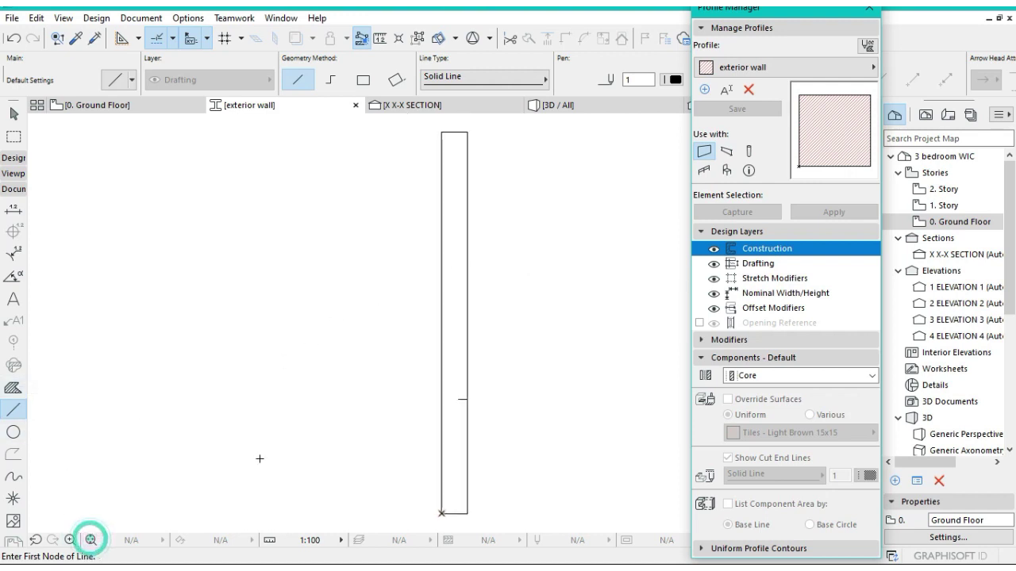
left_click(13, 388)
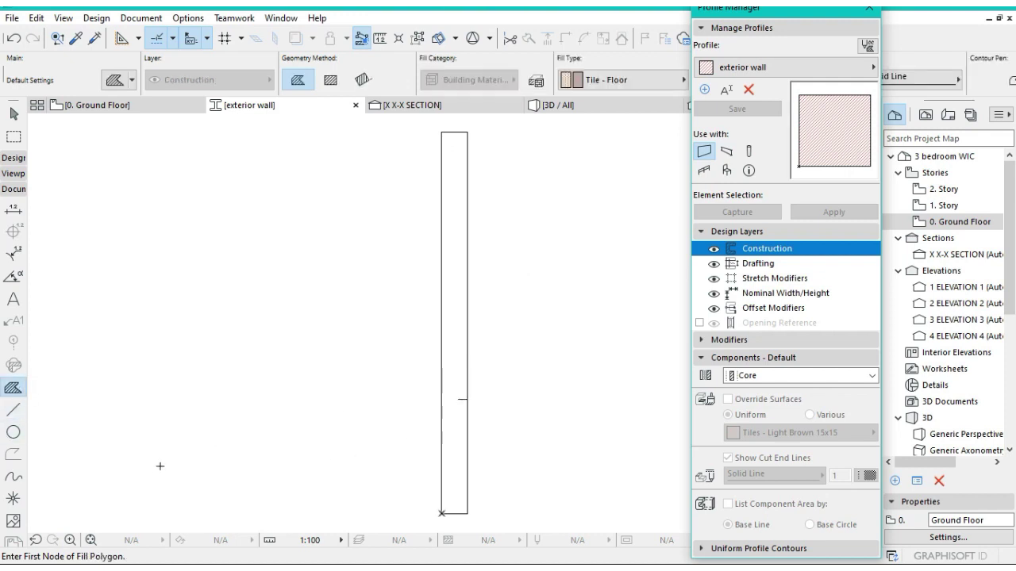
left_click(450, 317)
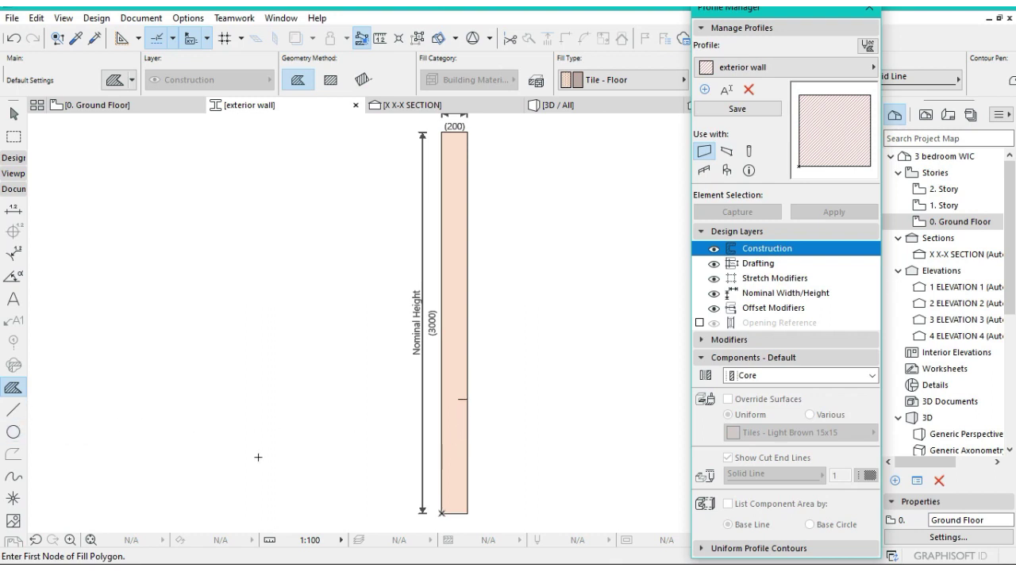
key("Escape")
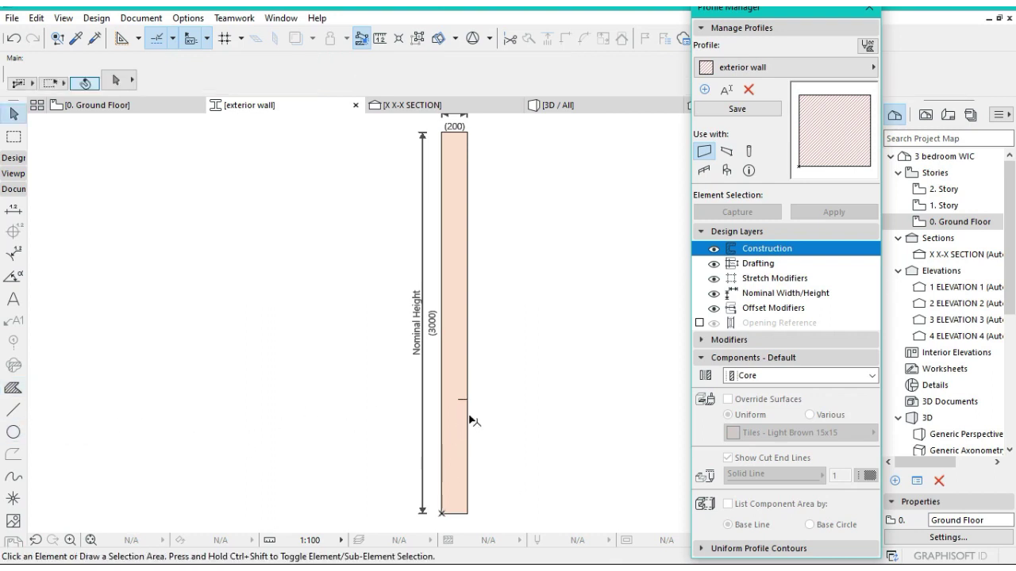
left_click(471, 421)
left_click(501, 396)
left_click(459, 355)
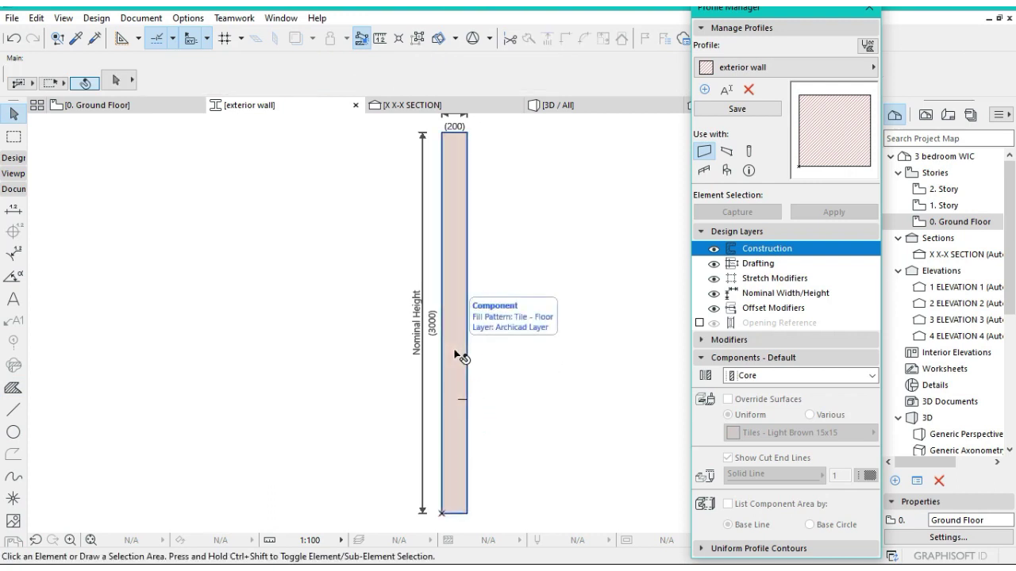
Move the node on the fill's right edge to its new height at the marker line.
left_click(460, 356)
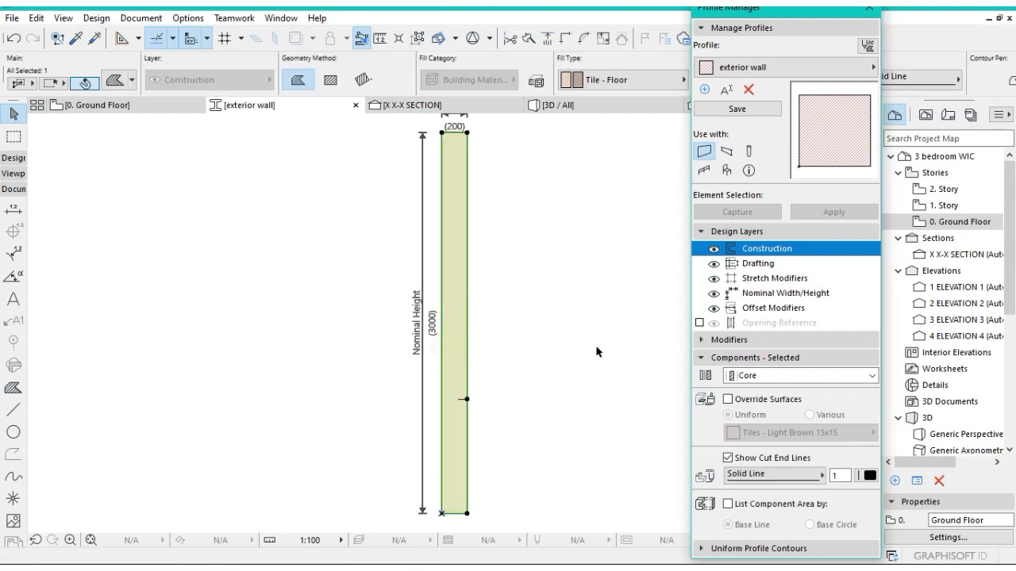
scroll(481, 363, "up", 5)
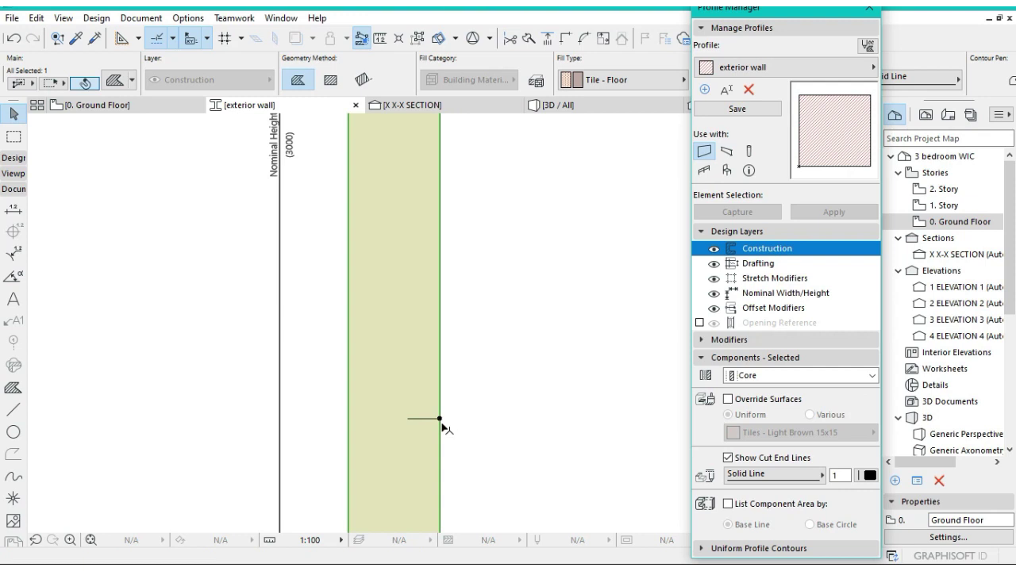
left_click(439, 419)
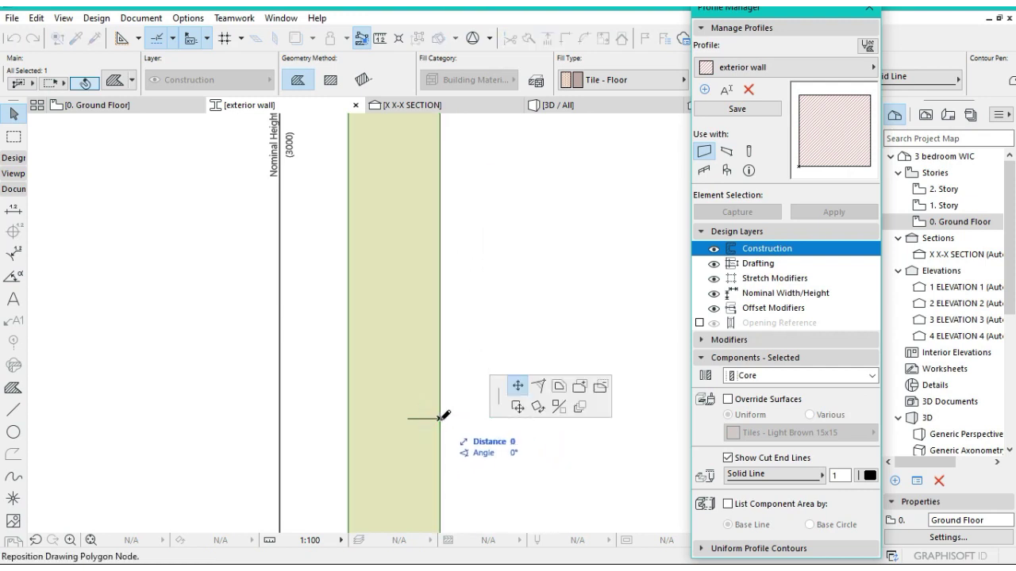
left_click(434, 418)
scroll(490, 435, "down", 3)
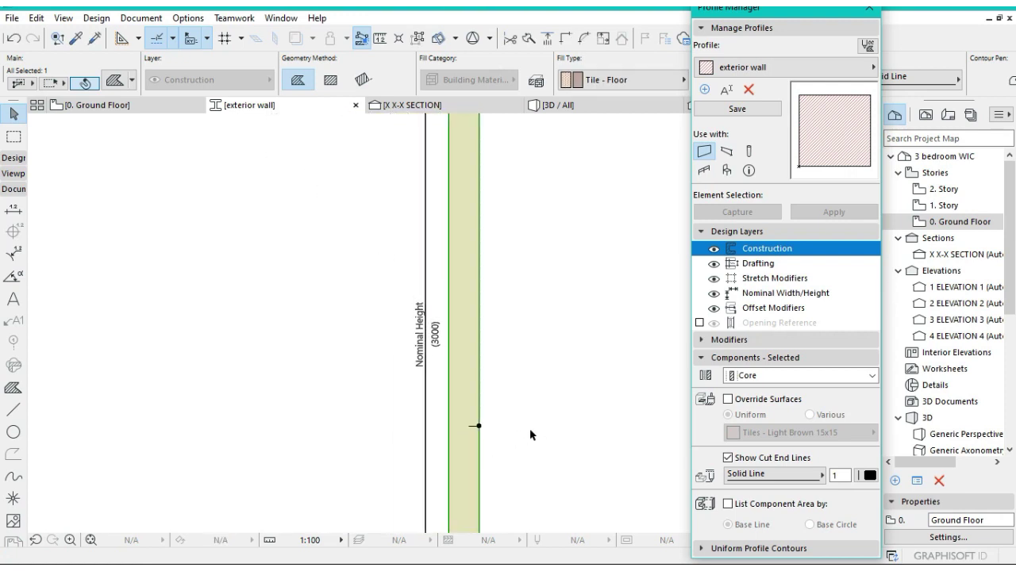
scroll(531, 435, "down", 3)
left_click(512, 354)
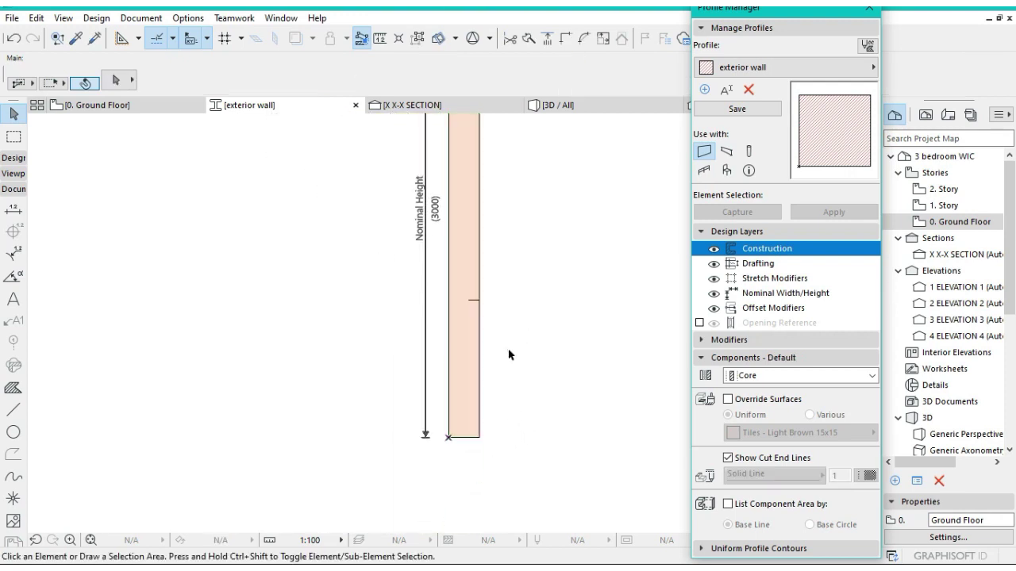
left_click(472, 339)
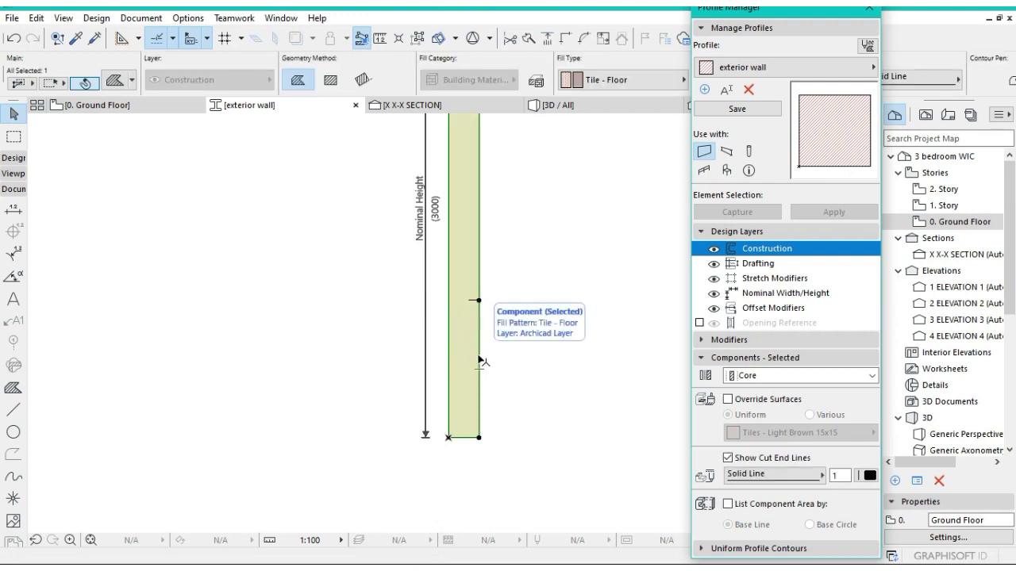
left_click(480, 361)
left_click(538, 386)
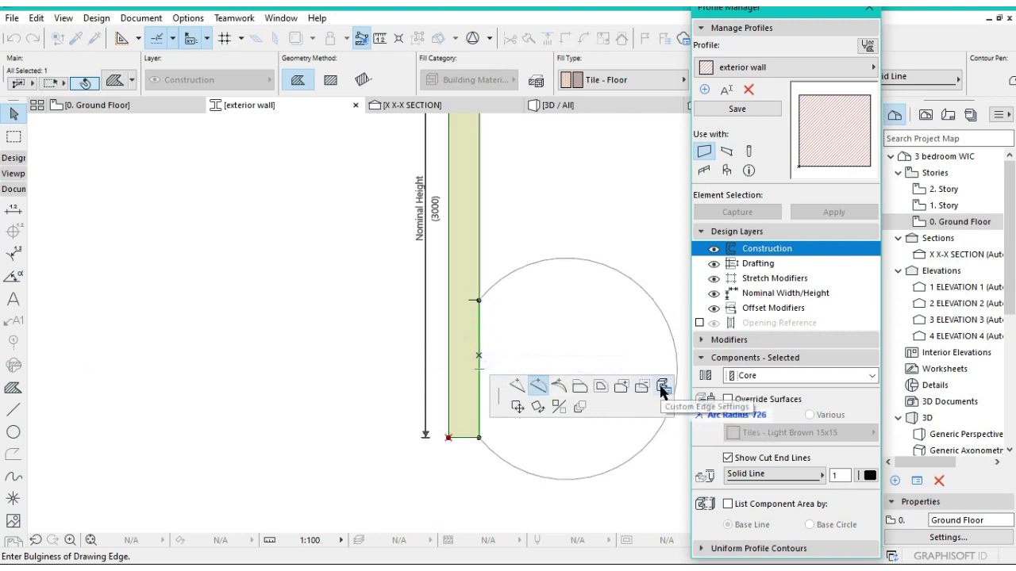
Override the lower right edge's surface with Stonework - 02.
left_click(662, 387)
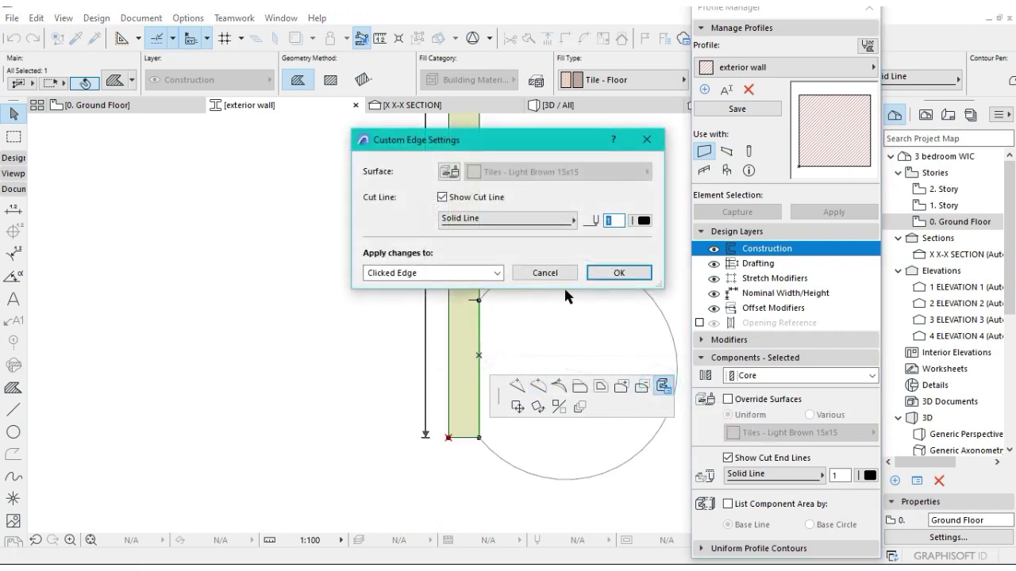
left_click(449, 171)
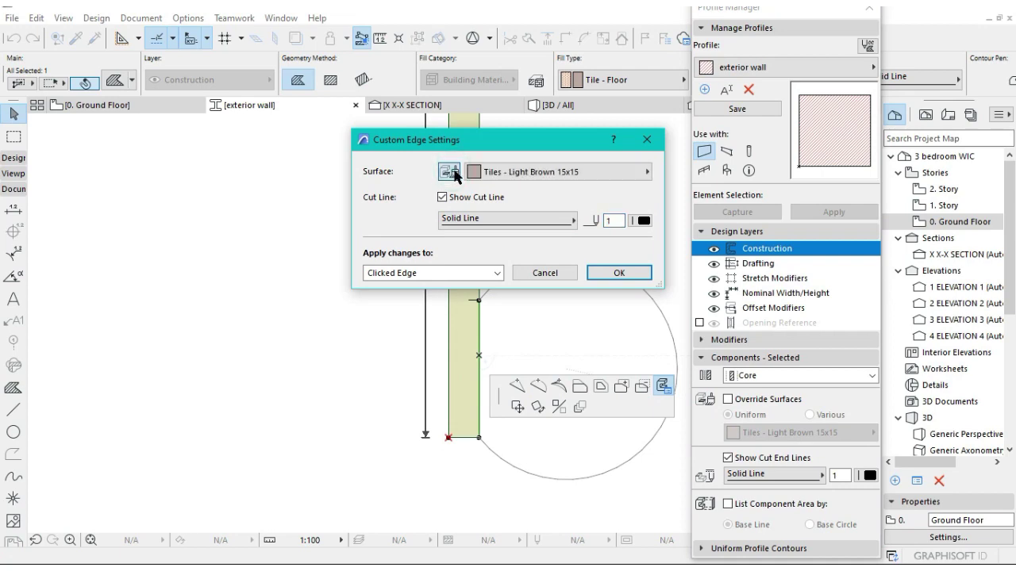
left_click(502, 174)
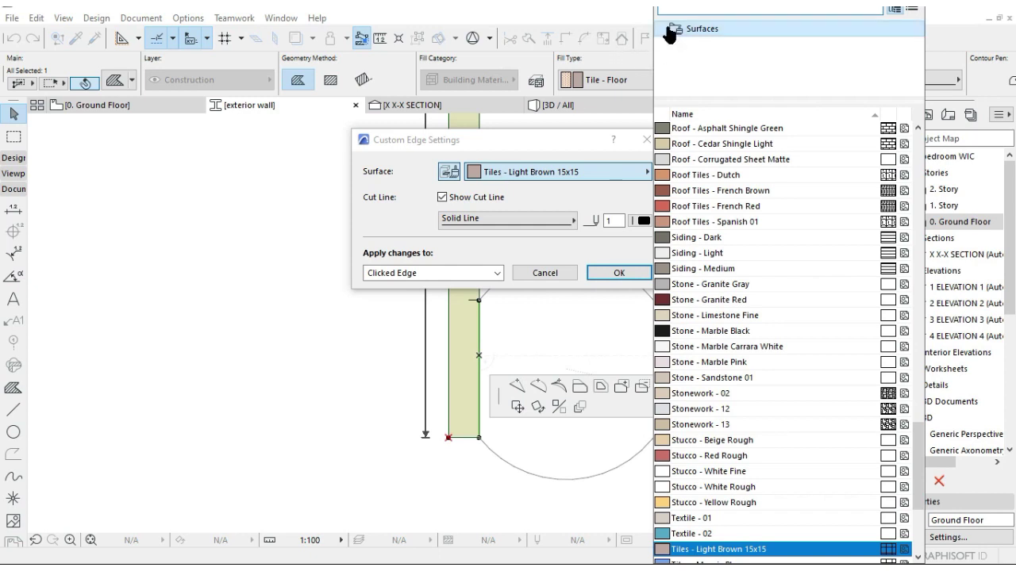
type("st")
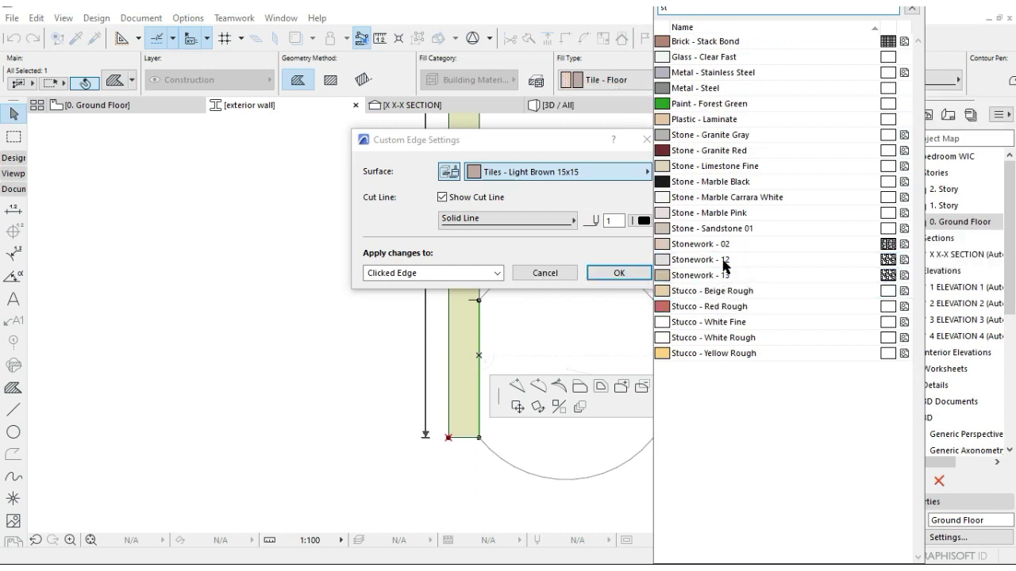
type("o")
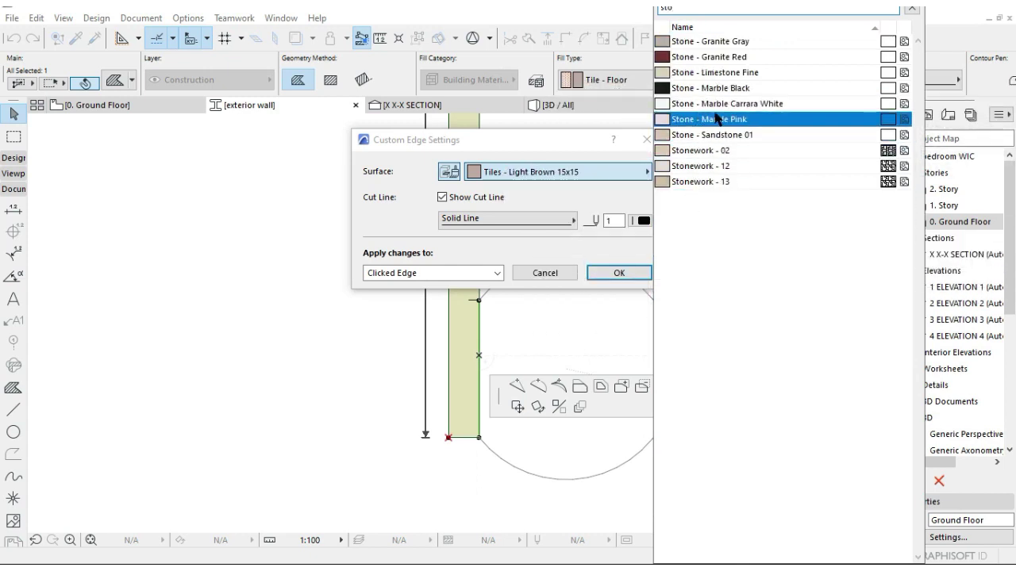
left_click(730, 150)
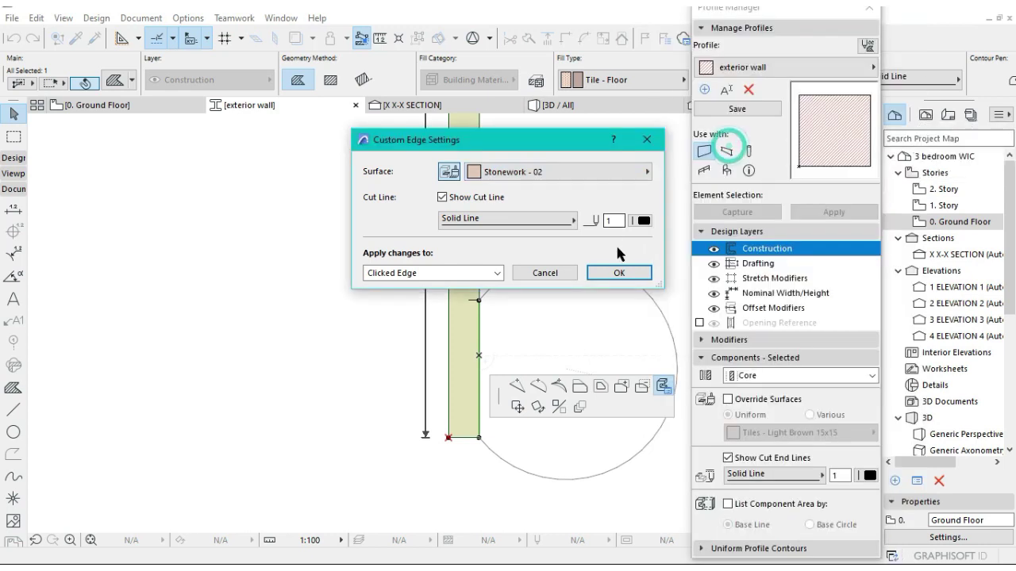
left_click(619, 272)
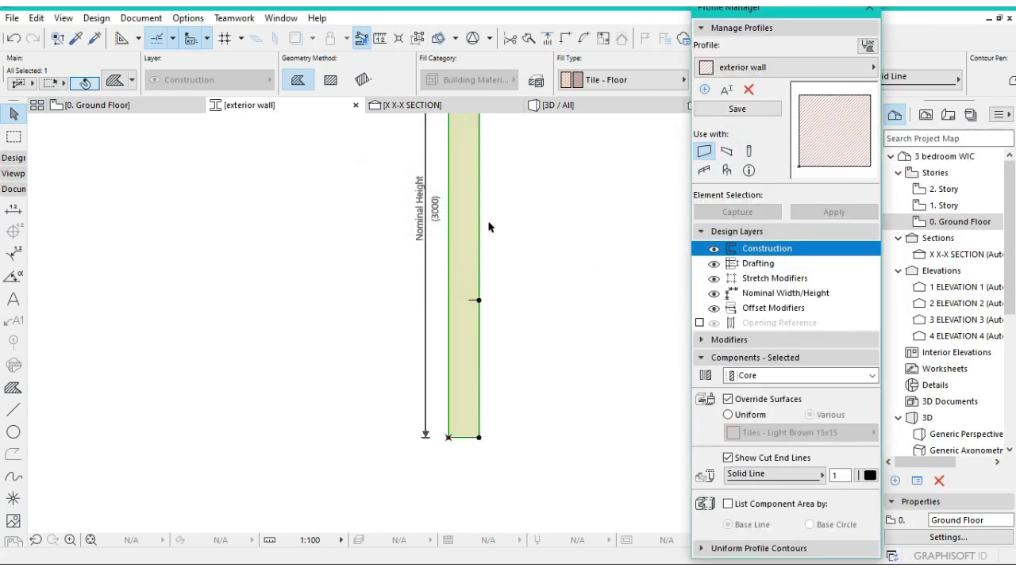
Override the upper right edge's surface with Stucco - White Rough.
left_click(481, 216)
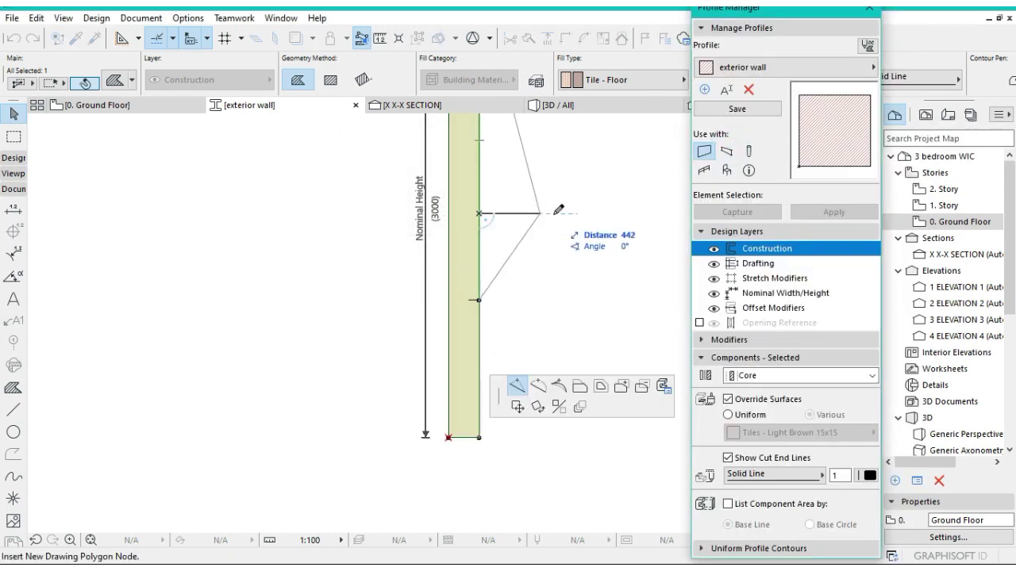
left_click(671, 389)
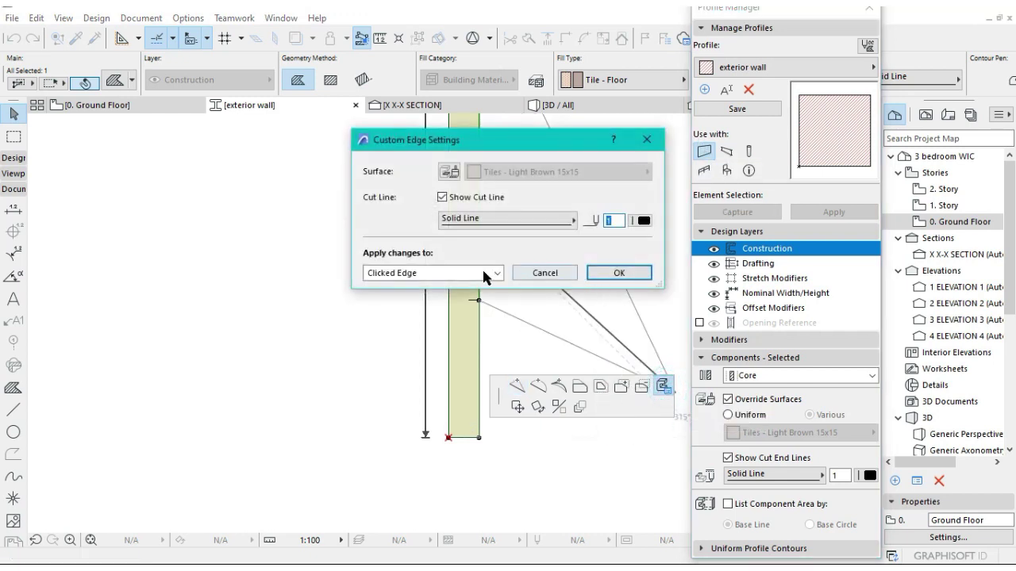
left_click(448, 172)
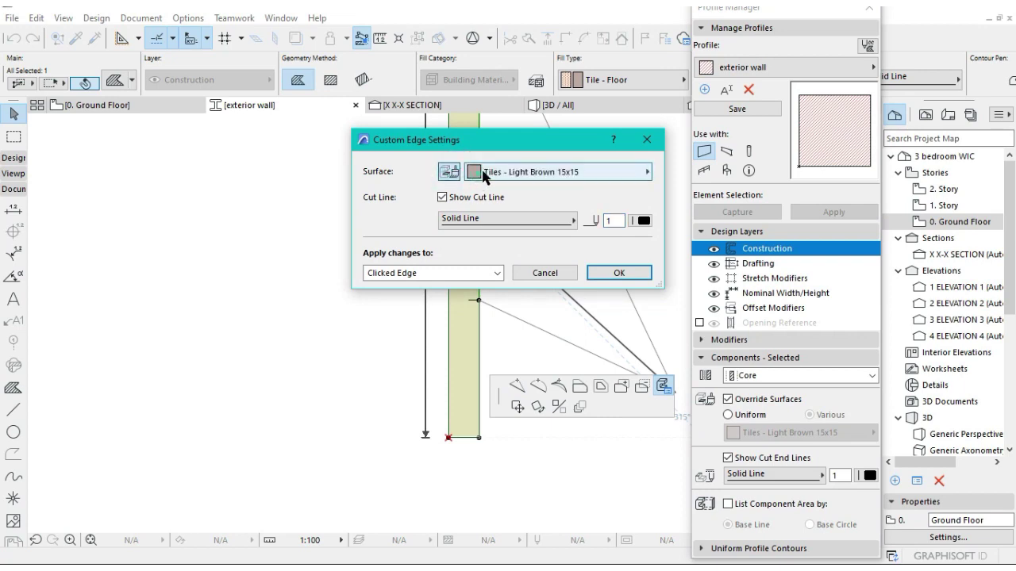
left_click(500, 173)
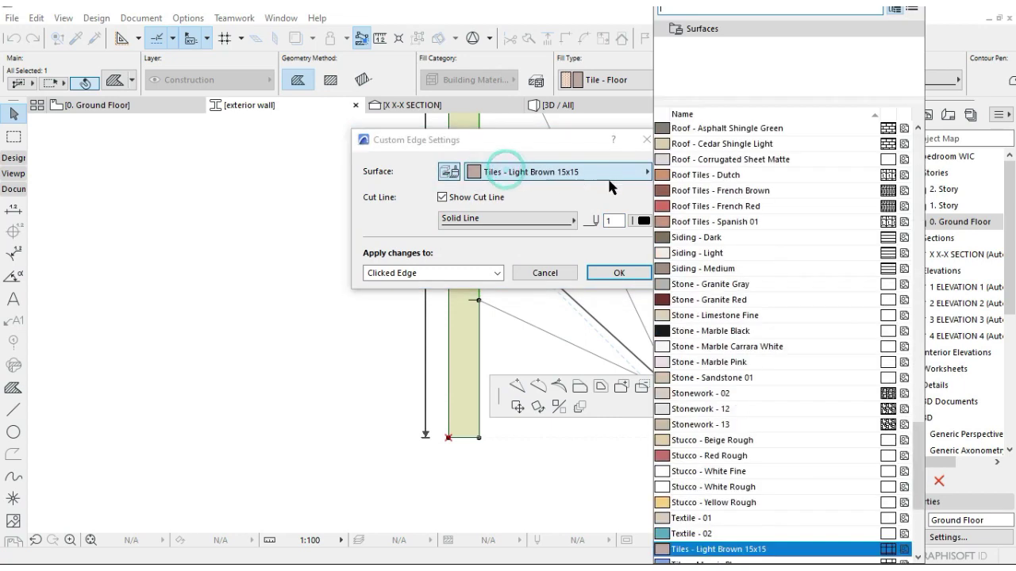
type("whi")
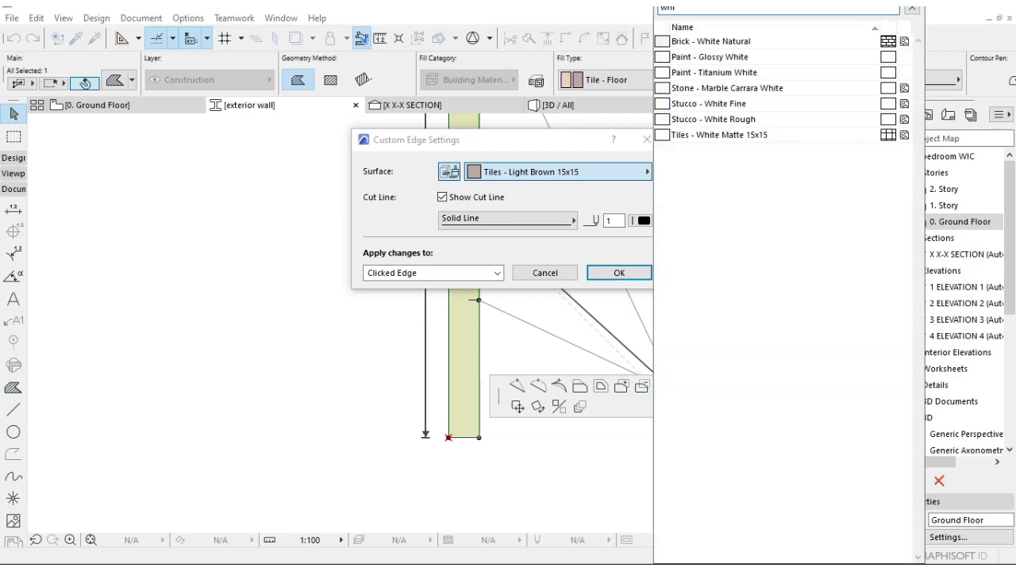
left_click(735, 120)
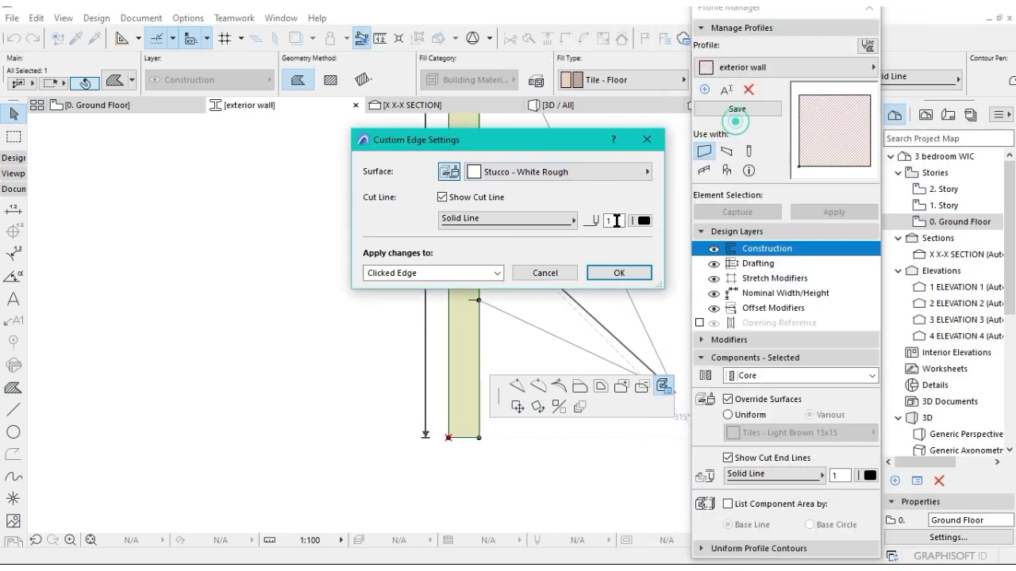
left_click(618, 274)
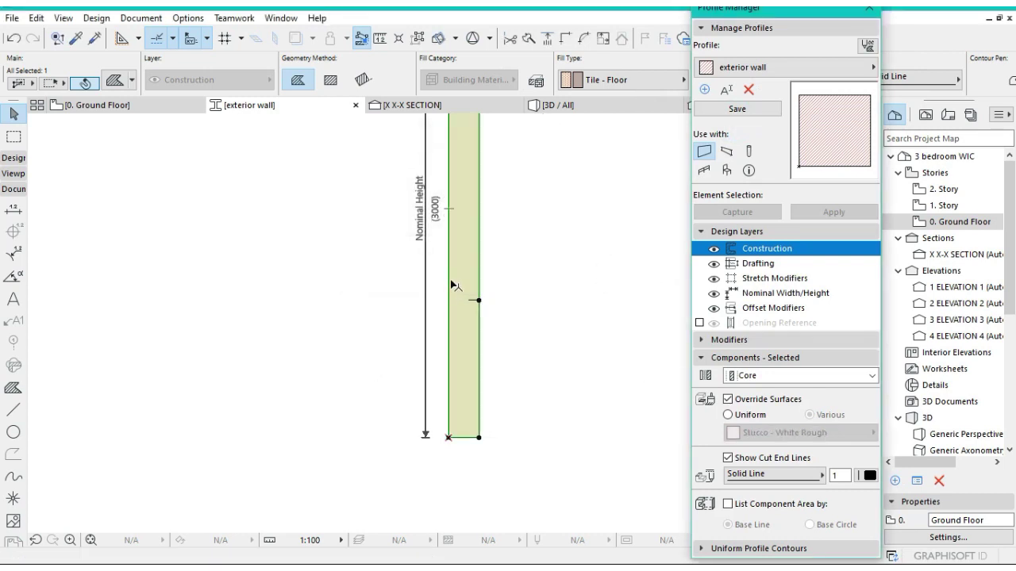
Turn on a custom surface override for the wall fill's left edge.
left_click(449, 281)
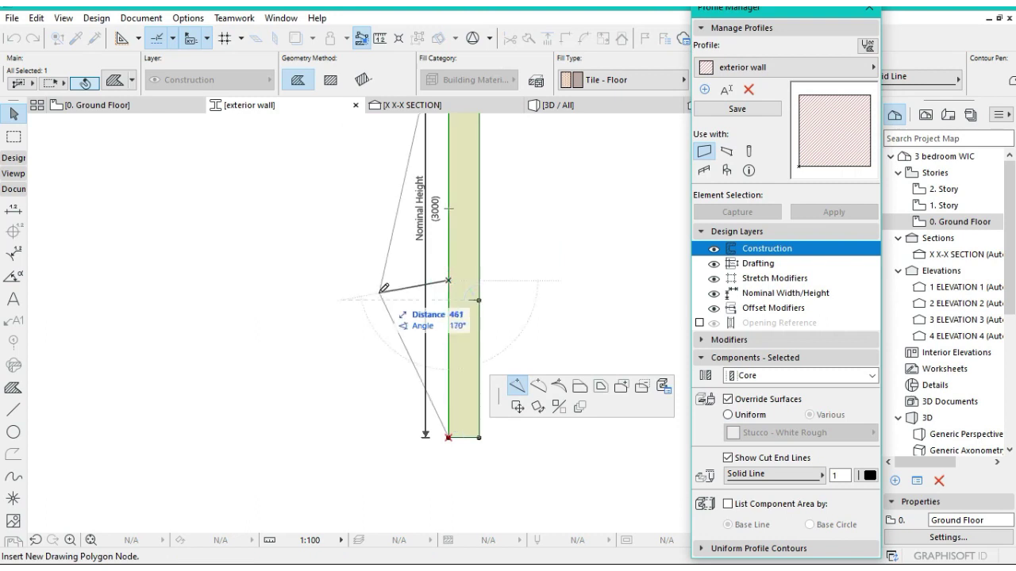
left_click(664, 386)
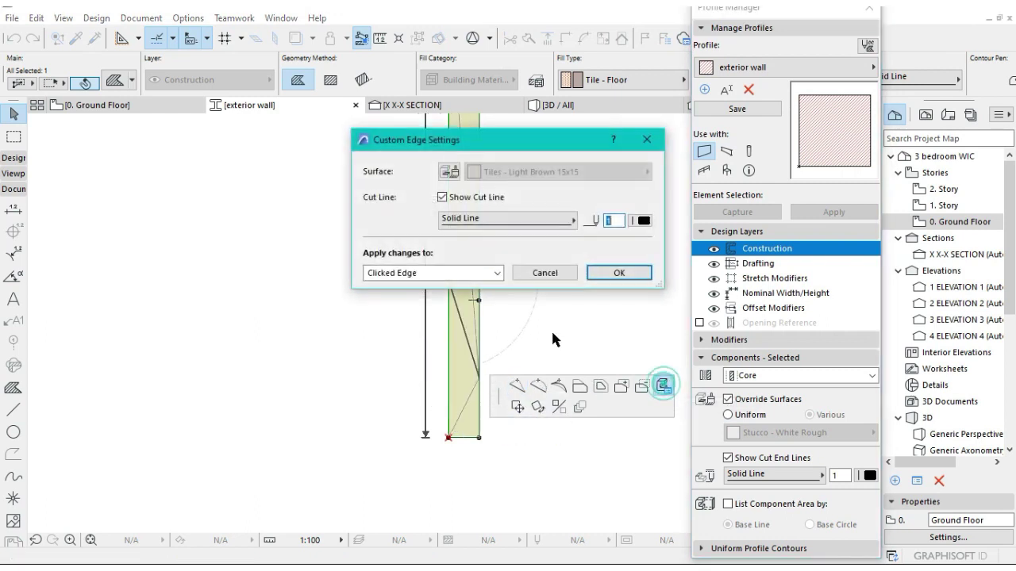
left_click(449, 172)
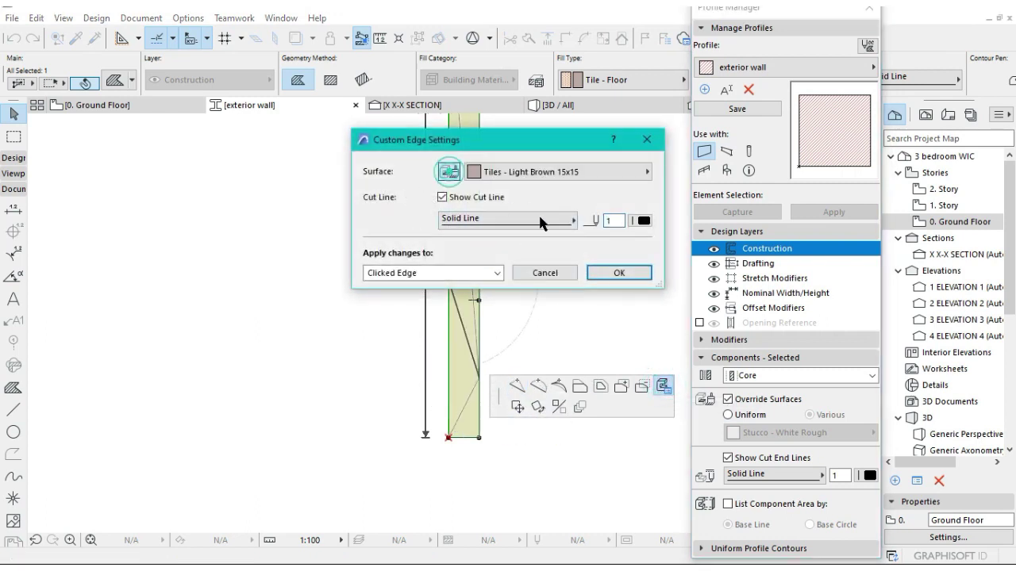
left_click(619, 273)
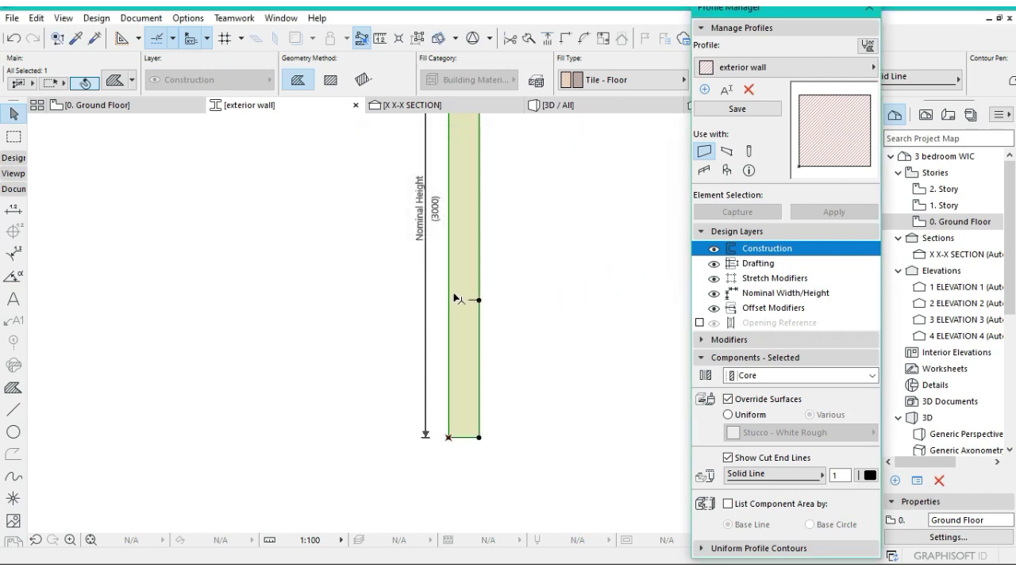
Set another edge of the wall profile to the Stone - Granite Gray surface.
left_click(449, 266)
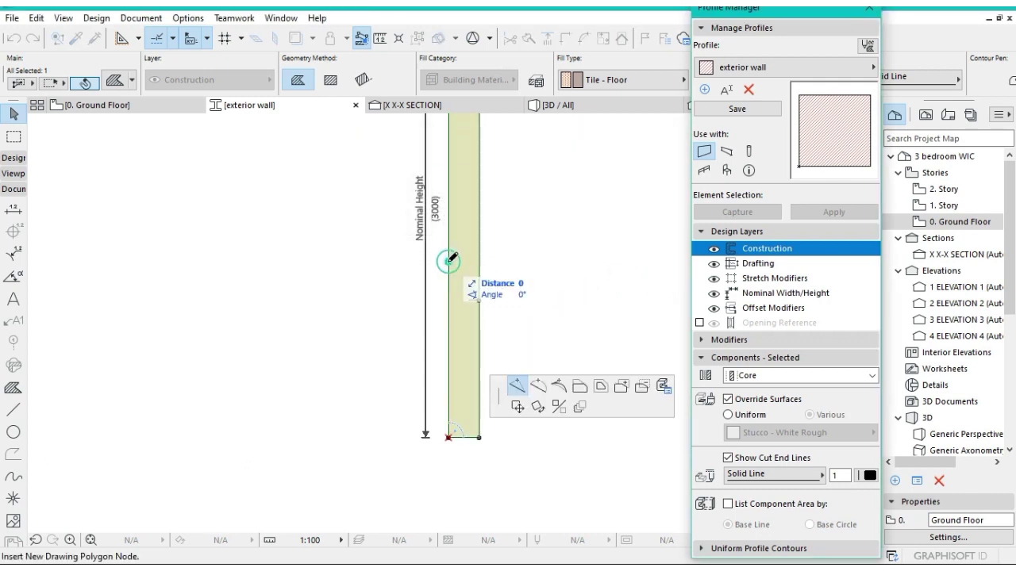
left_click(669, 388)
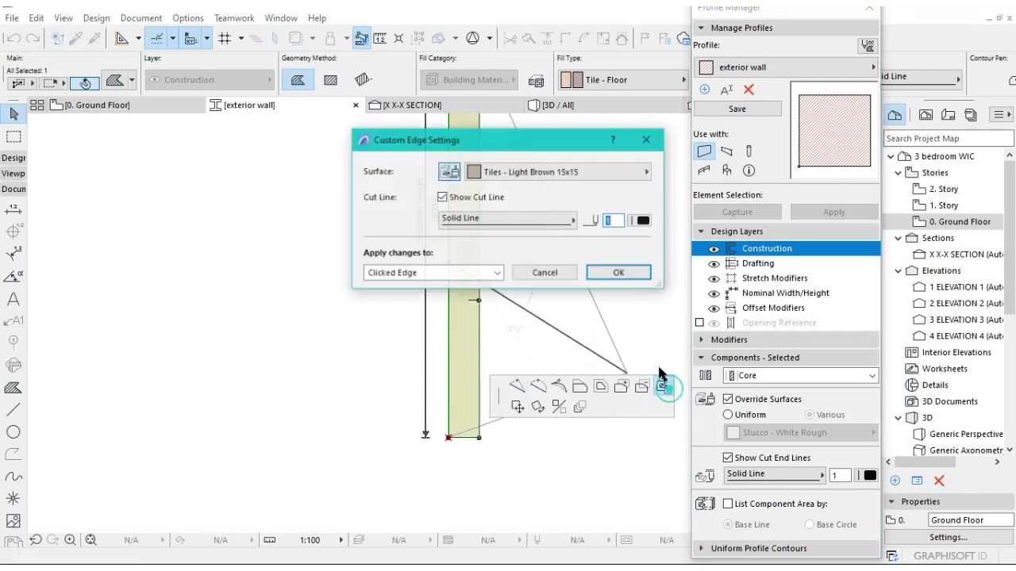
left_click(535, 171)
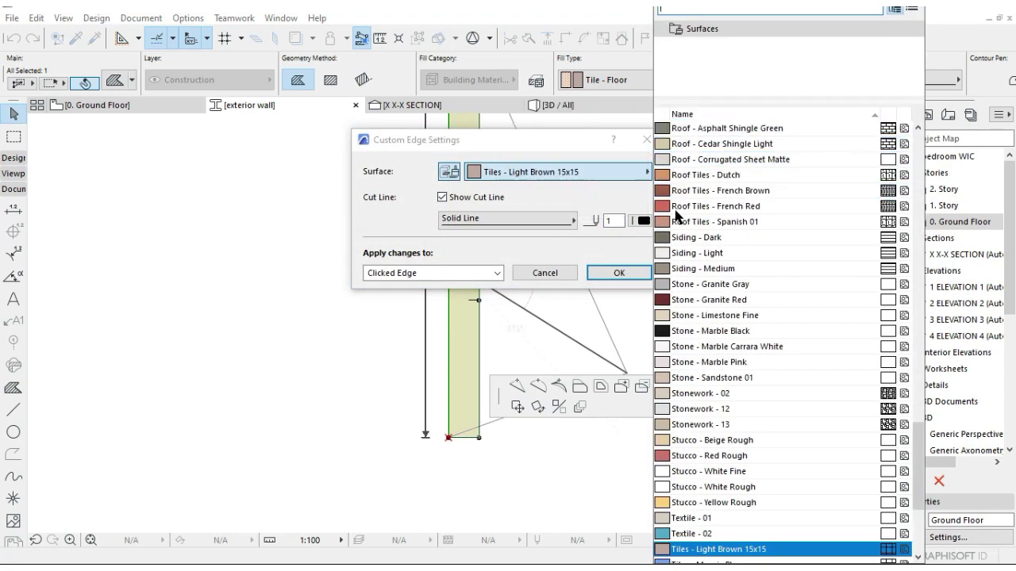
left_click(699, 284)
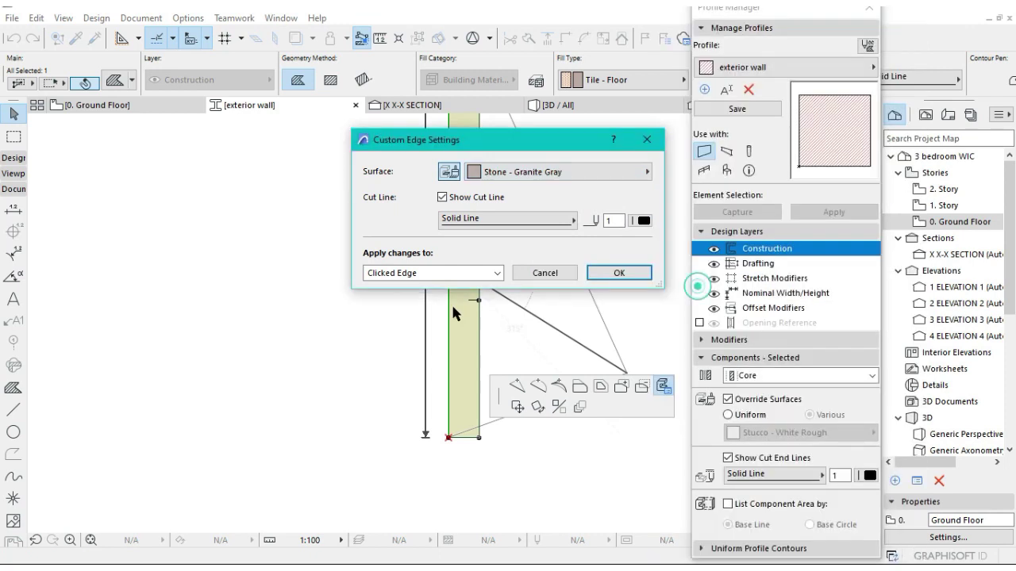
Confirm the granite-gray edge surface and save the exterior wall profile.
left_click(623, 276)
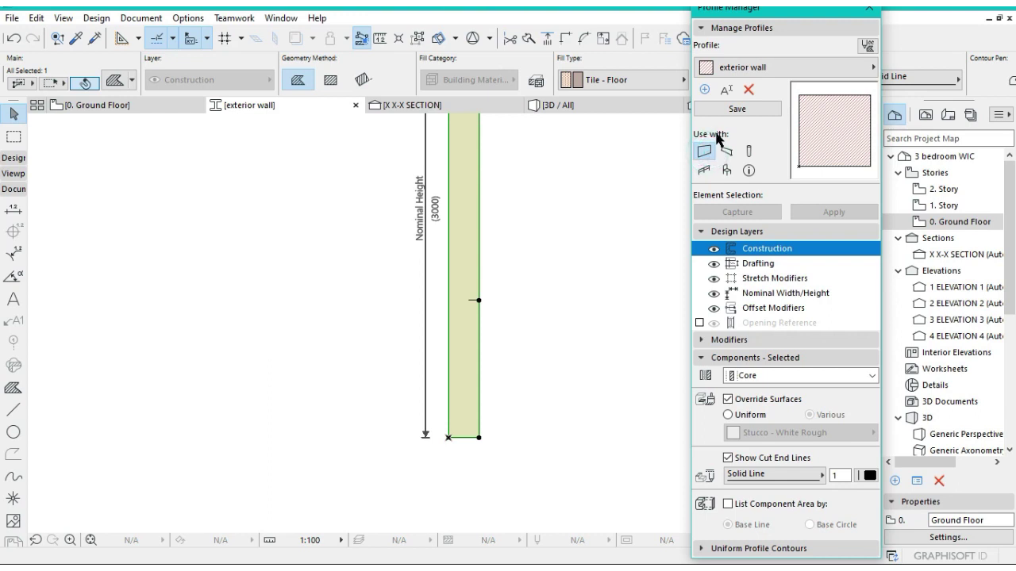
left_click(736, 109)
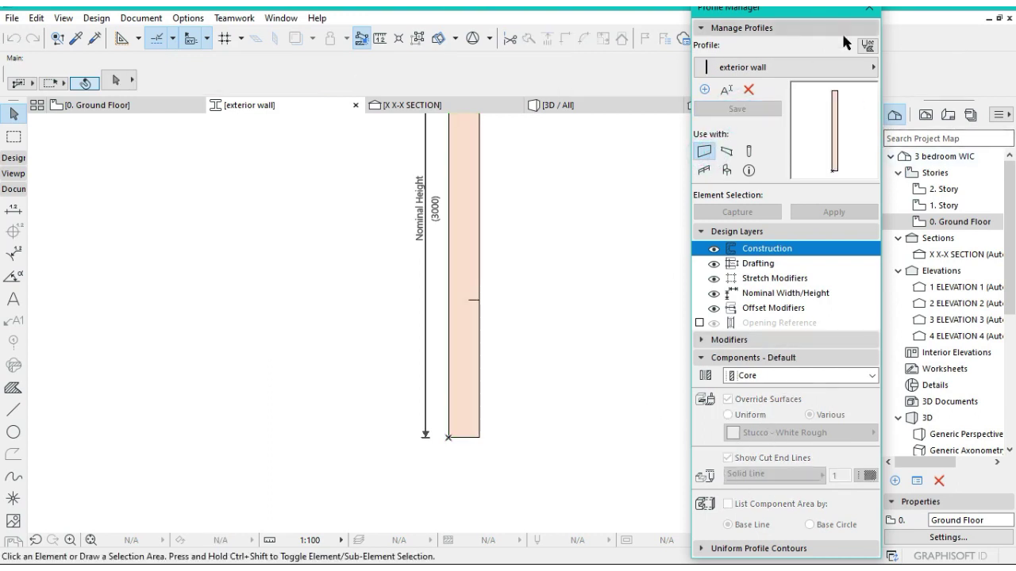
left_click_drag(829, 12, 784, 58)
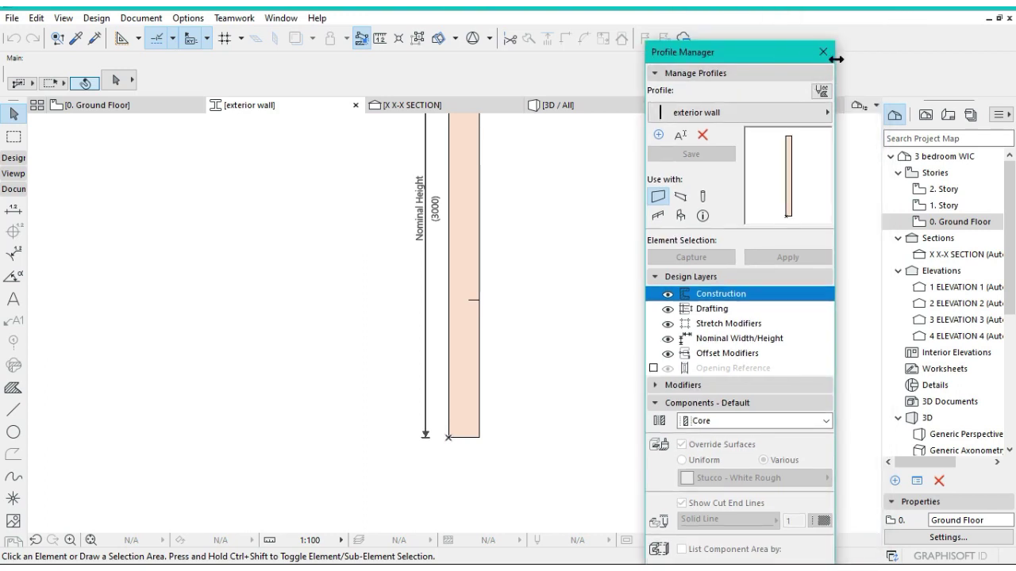
Close the Profile Manager and activate the Wall tool.
left_click(823, 52)
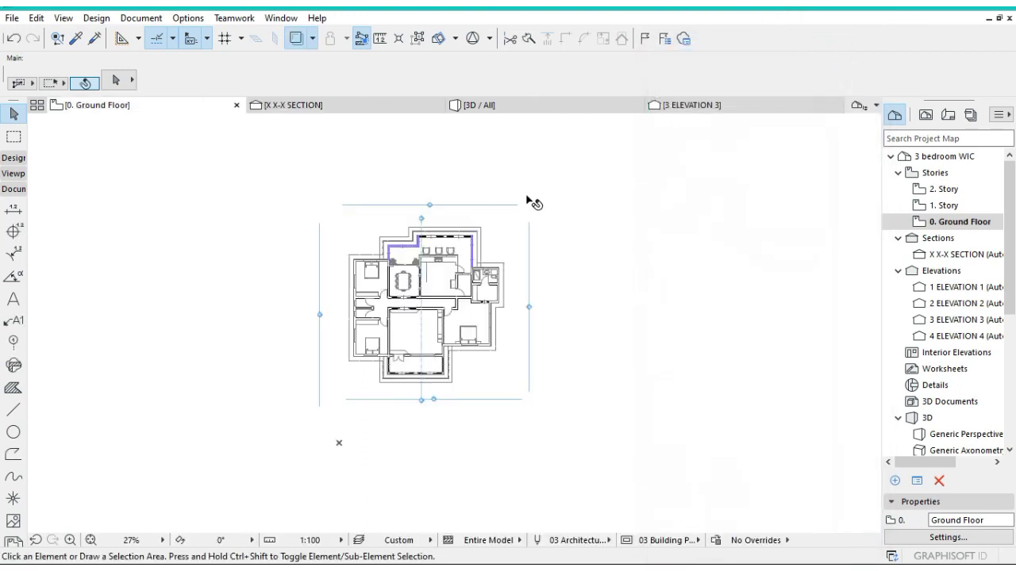
left_click(20, 158)
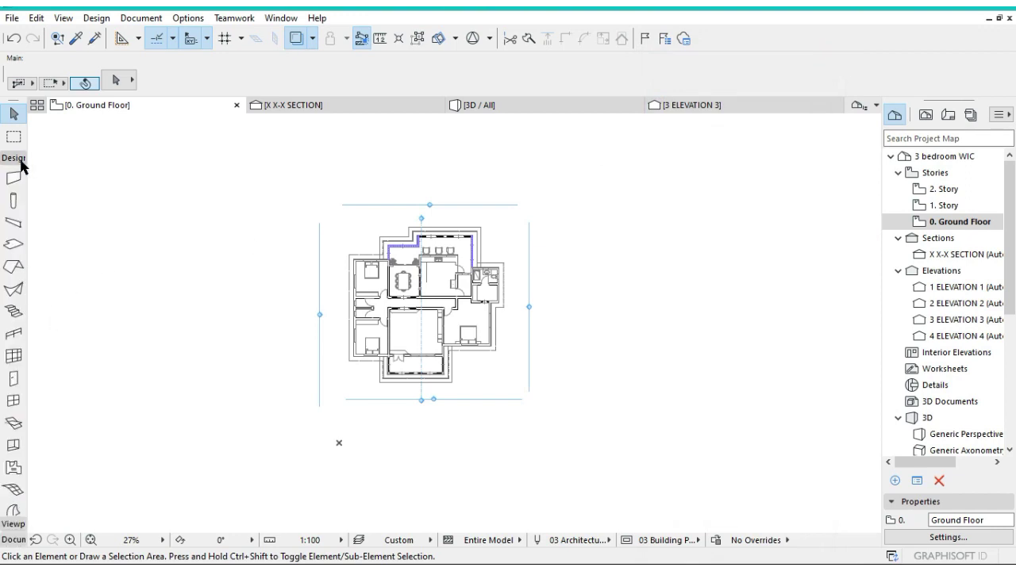
left_click(16, 180)
left_click(16, 179)
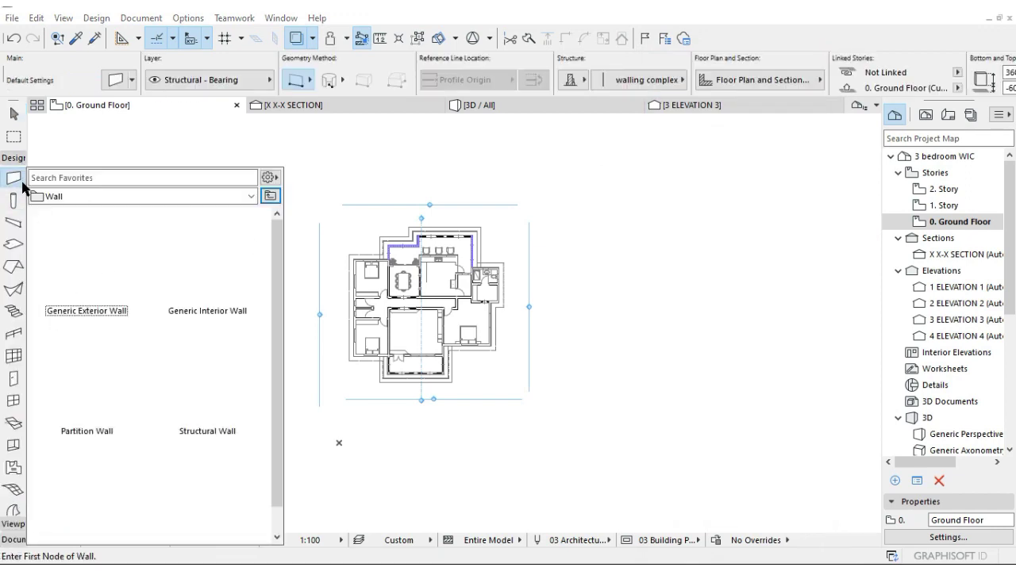
left_click(320, 157)
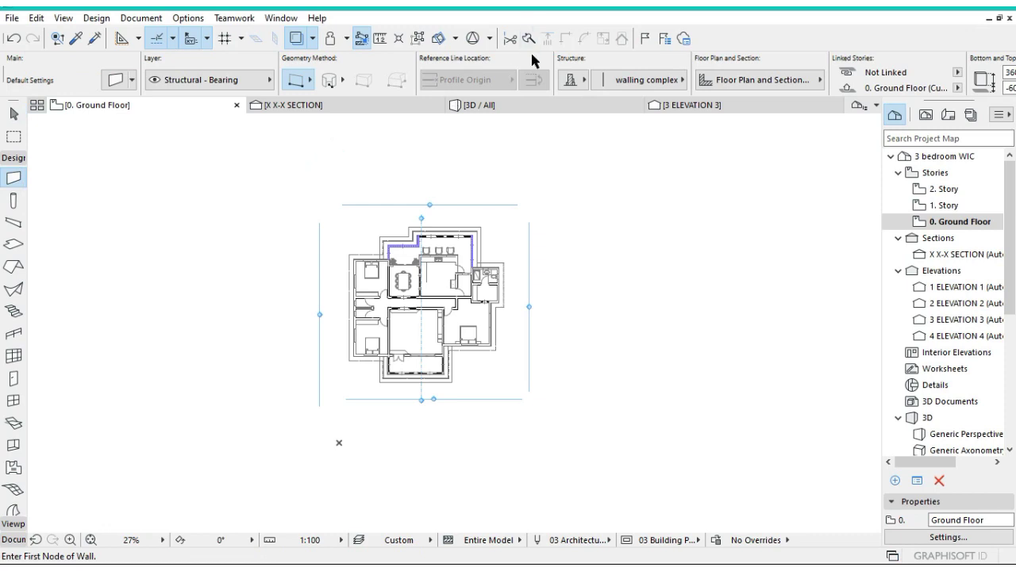
Set the wall structure to Complex using the exterior wall profile.
left_click(570, 80)
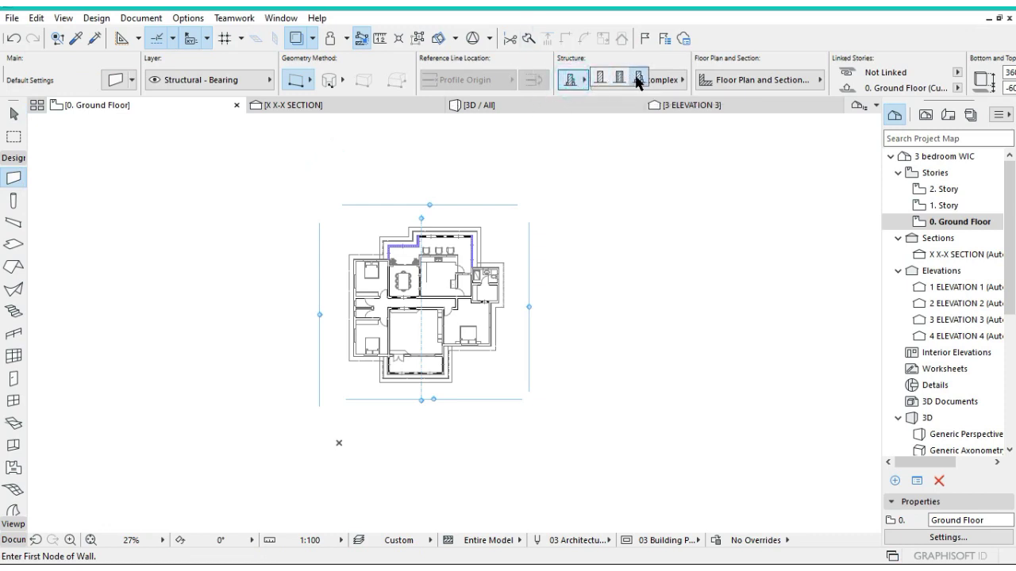
left_click(639, 80)
left_click(641, 80)
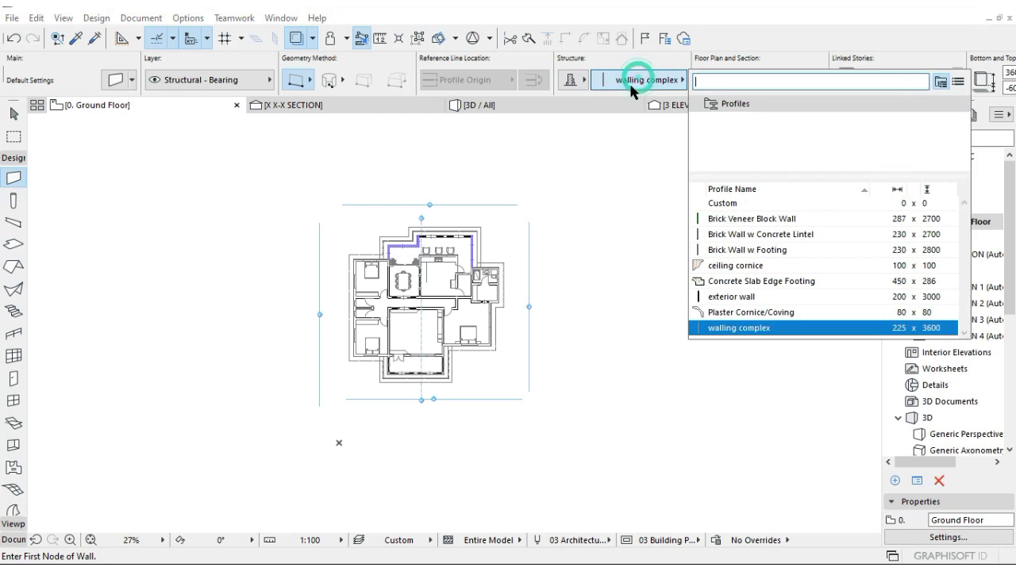
left_click(758, 298)
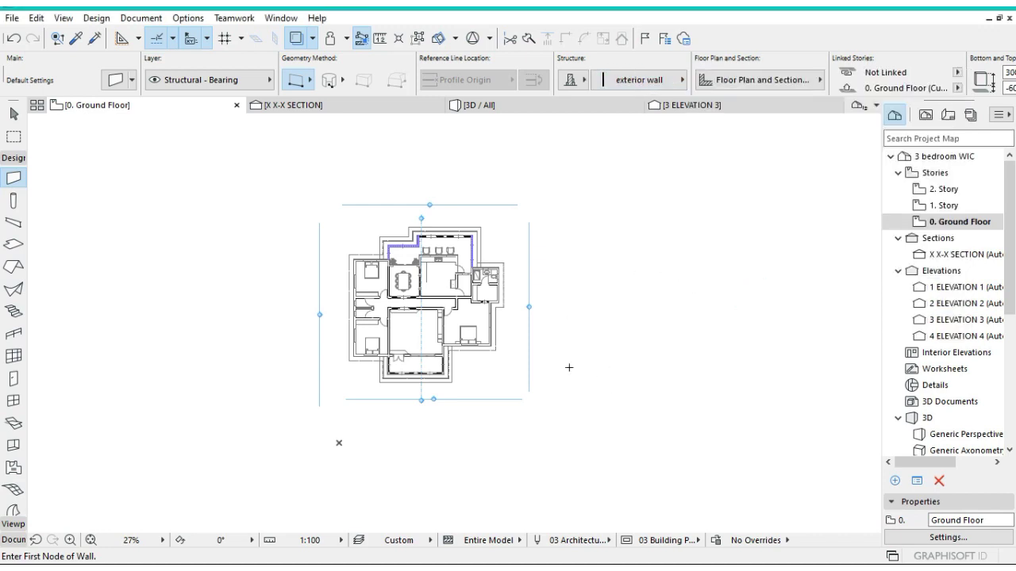
Draw a straight left-to-right exterior wall segment beside the house on the Ground Floor plan.
scroll(569, 383, "up", 3)
scroll(526, 354, "up", 3)
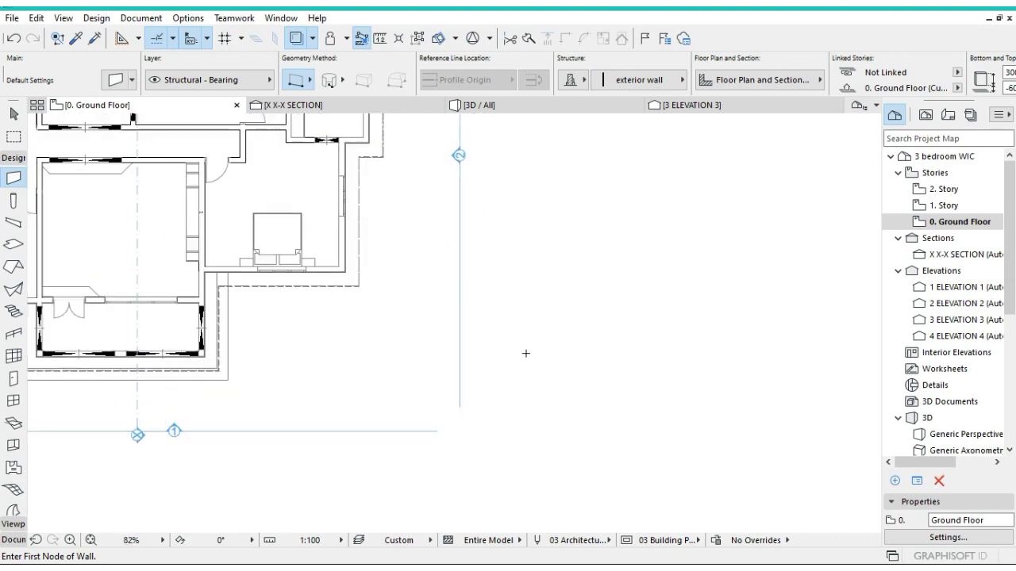
left_click(511, 305)
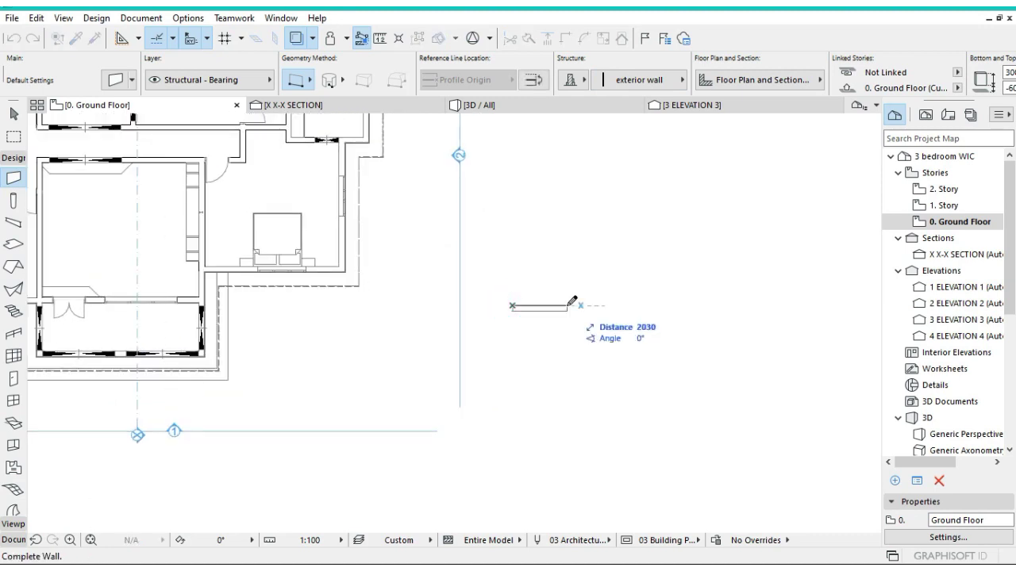
scroll(572, 299, "up", 3)
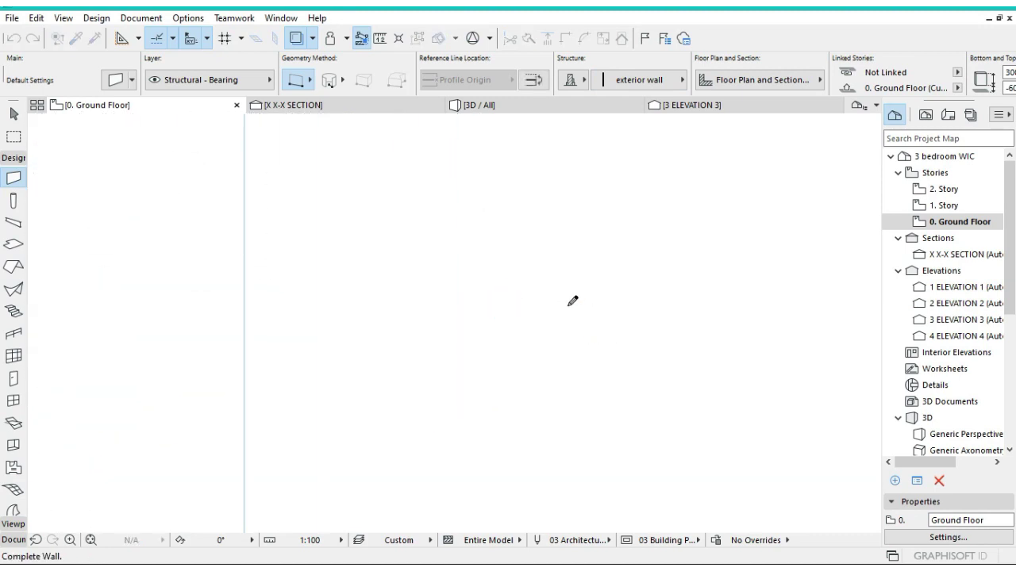
left_click(639, 305)
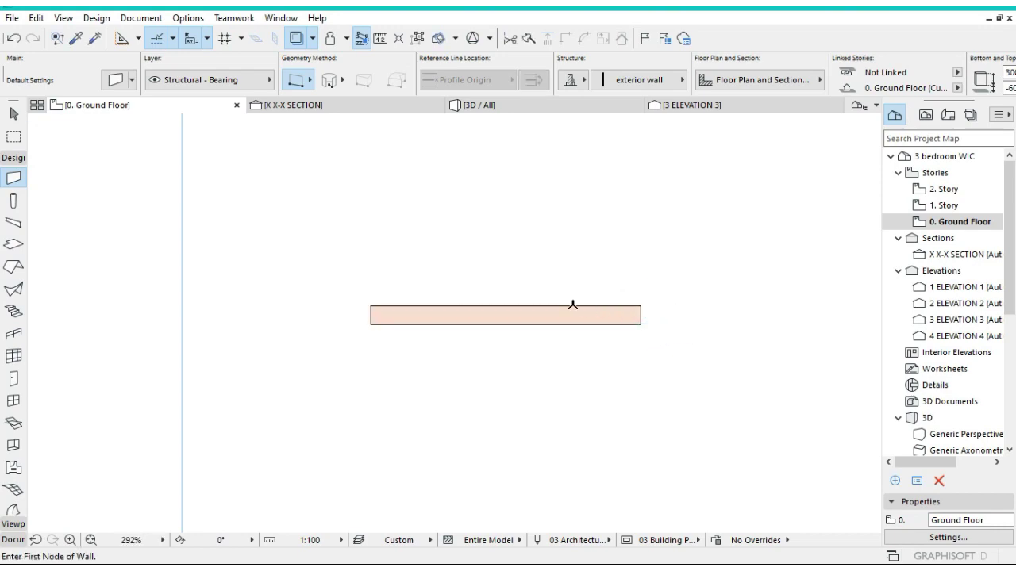
Fit, zoom and orbit the 3D view to inspect the new wall and the stone-clad facade.
left_click(514, 100)
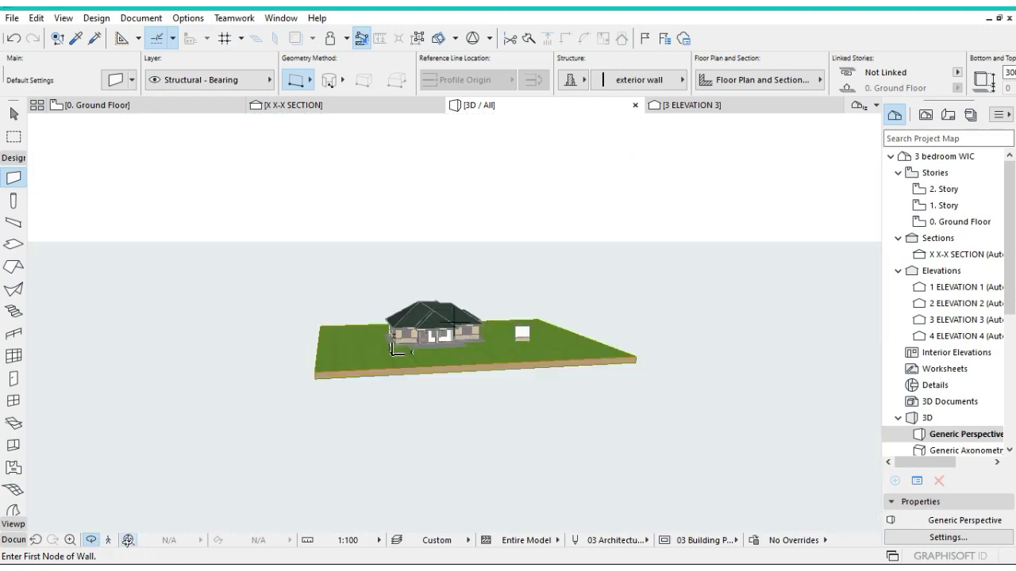
left_click(128, 540)
scroll(516, 335, "up", 10)
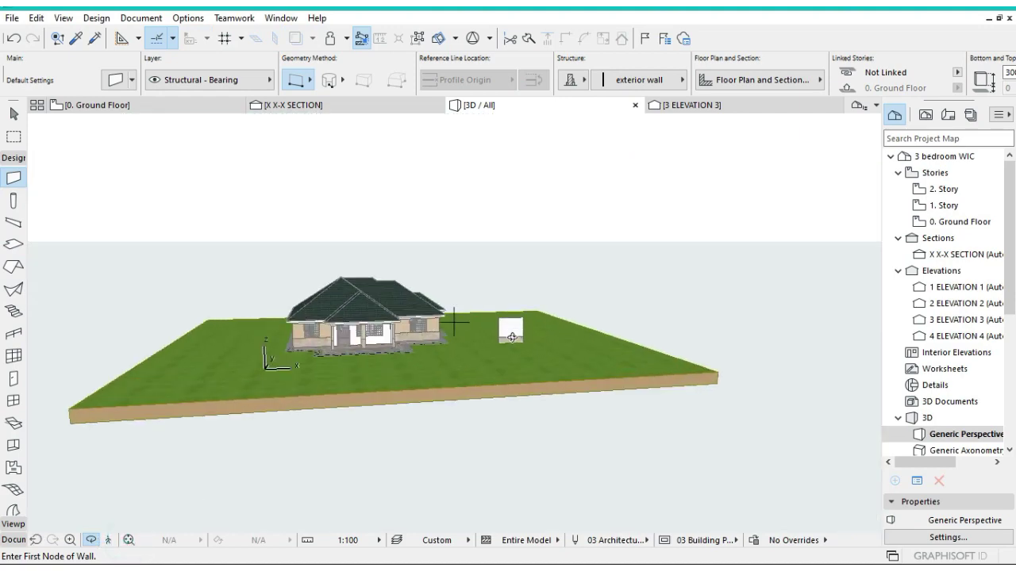
scroll(509, 338, "up", 10)
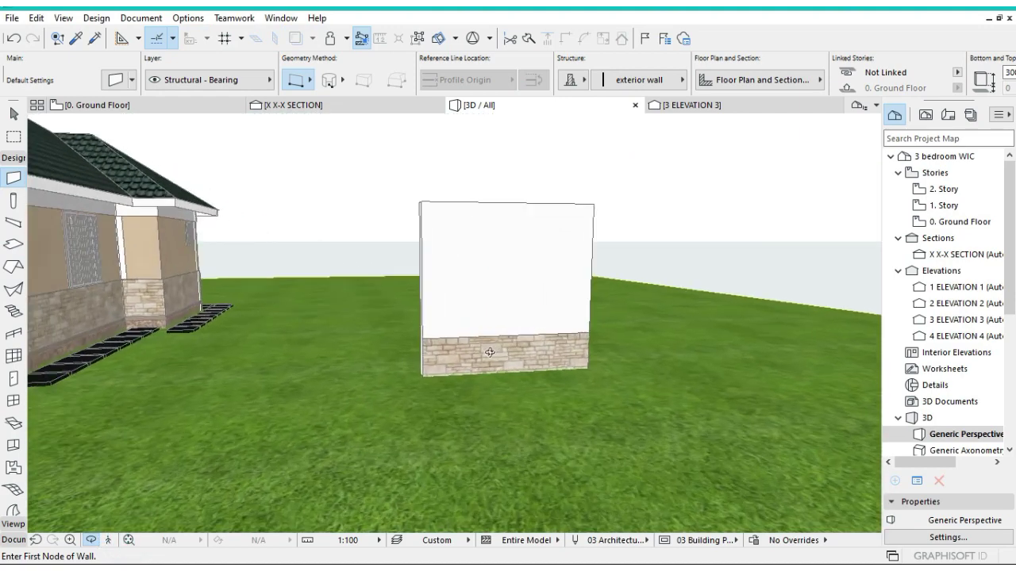
middle_click_drag(476, 344, 236, 386, "shift")
left_click(129, 539)
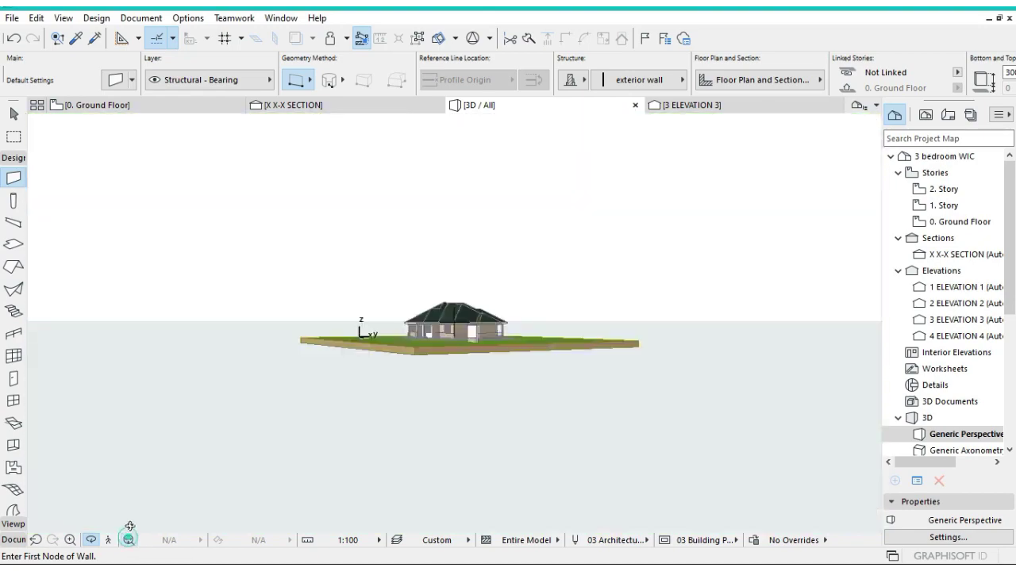
scroll(429, 318, "up", 3)
scroll(468, 366, "up", 10)
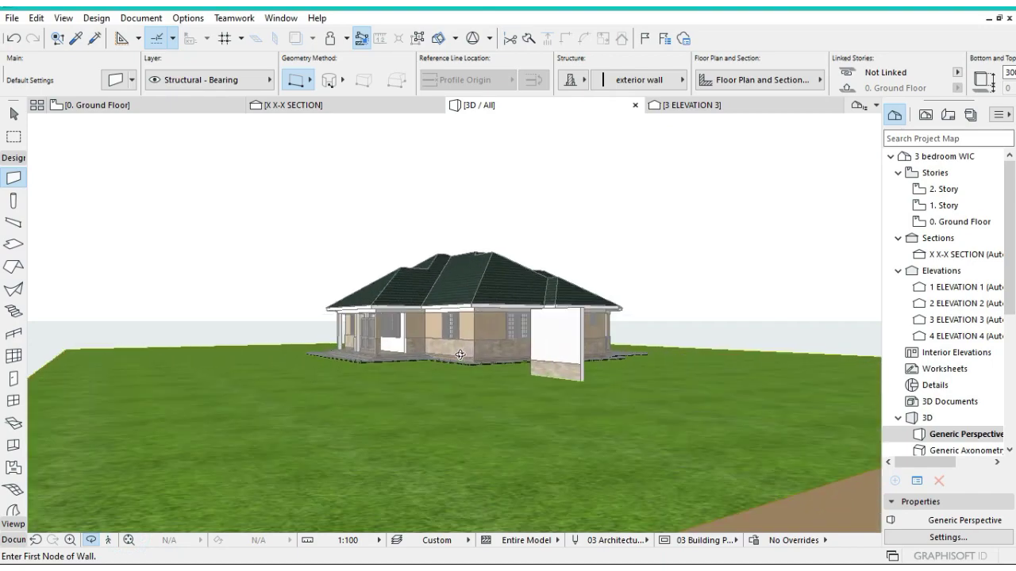
scroll(445, 339, "up", 6)
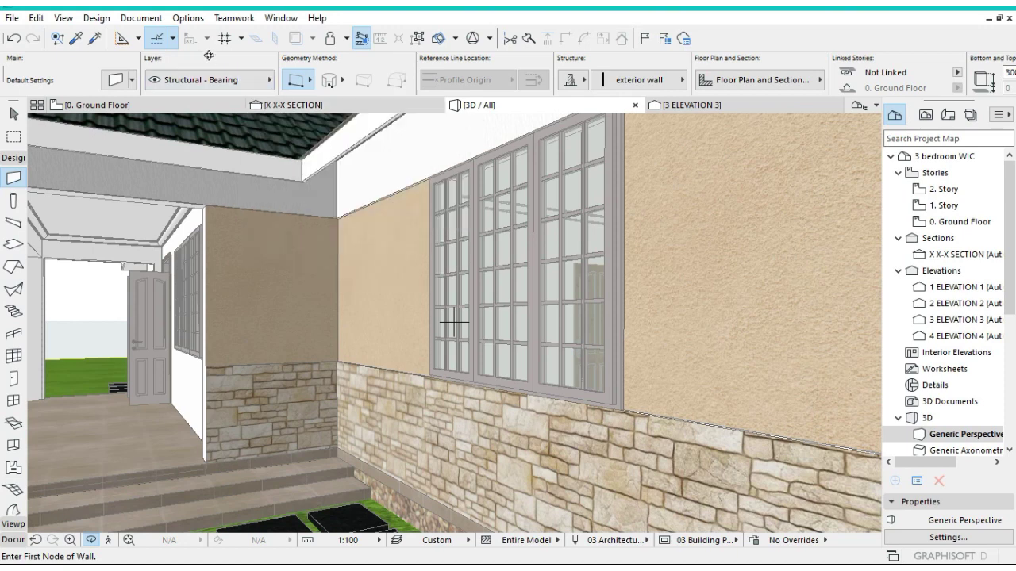
Open the Profile Manager and start a brand-new blank profile.
left_click(189, 18)
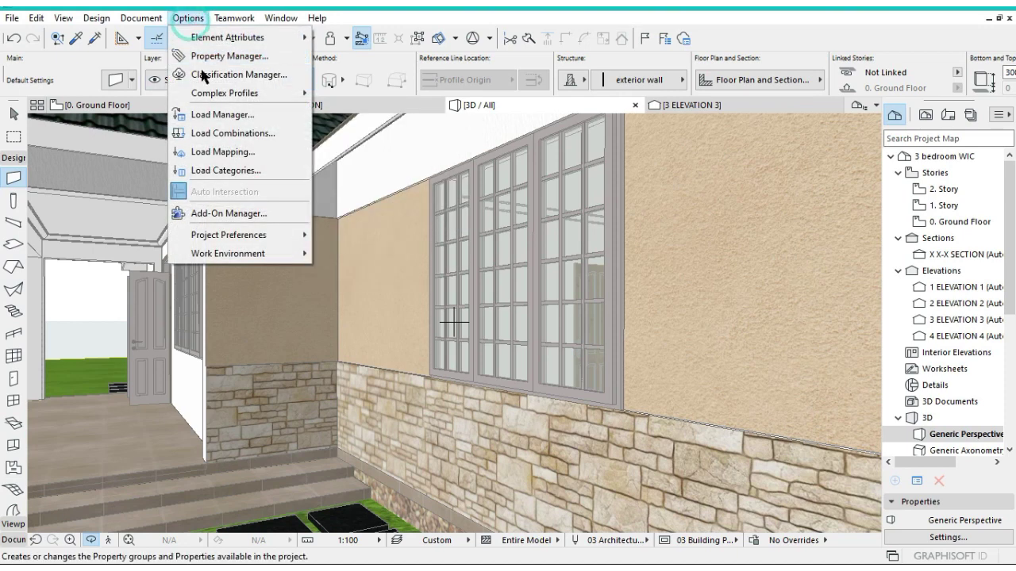
left_click(361, 92)
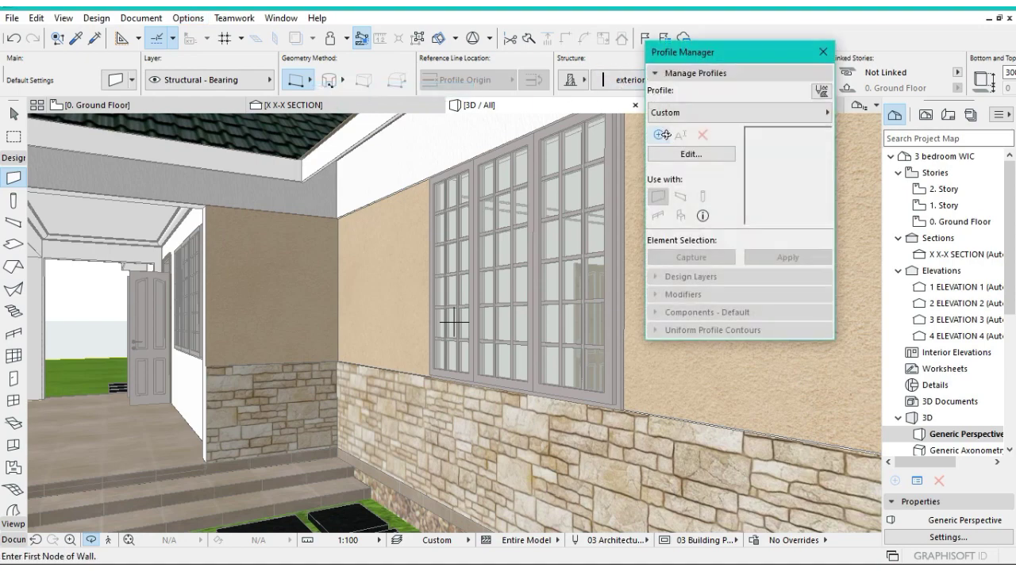
left_click(657, 137)
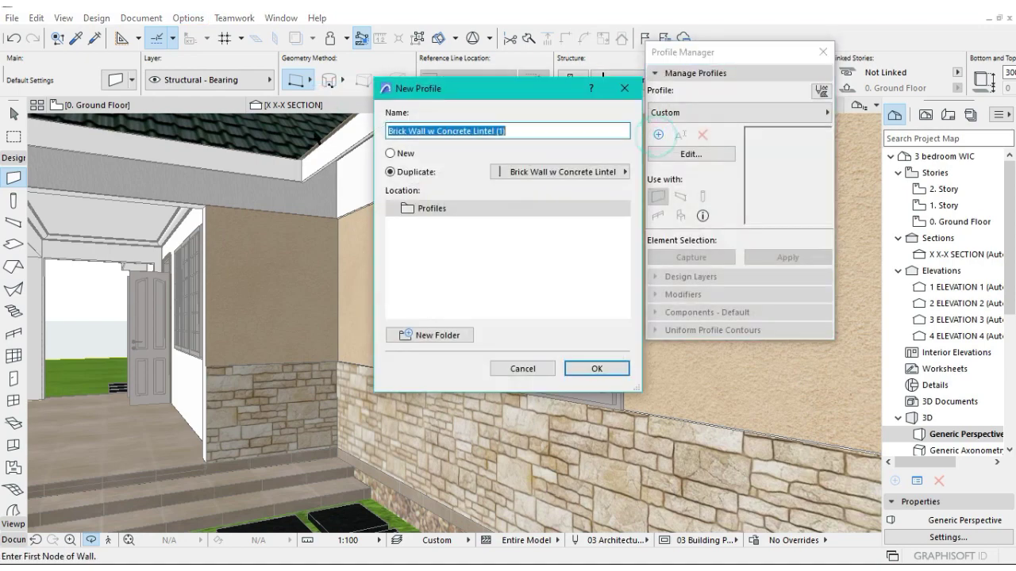
left_click(390, 153)
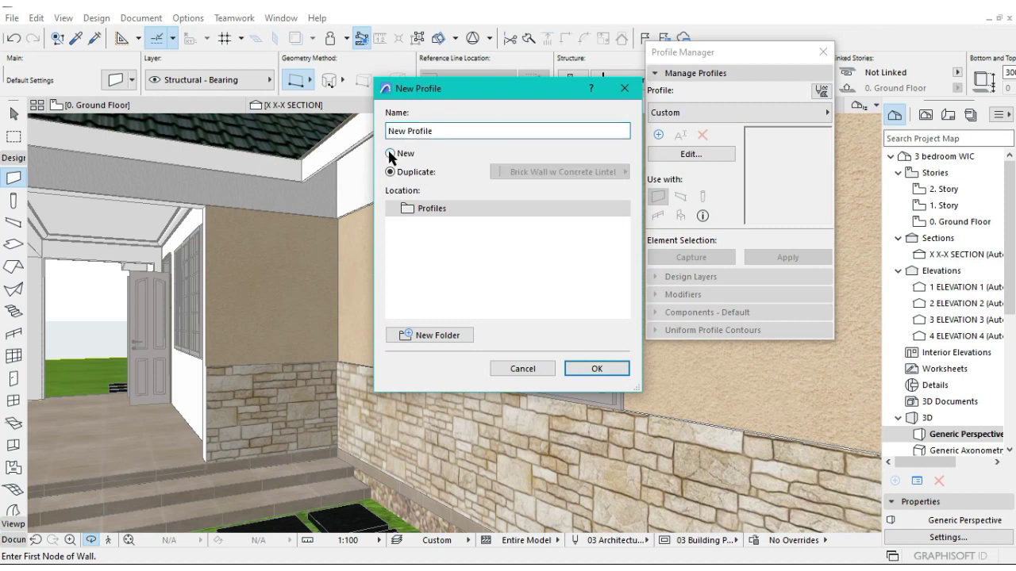
Name the new profile 'window sill' and open it for editing.
left_click(437, 130)
key("BackSpace")
key("BackSpace")
key("BackSpace")
key("BackSpace")
key("BackSpace")
key("BackSpace")
key("BackSpace")
key("BackSpace")
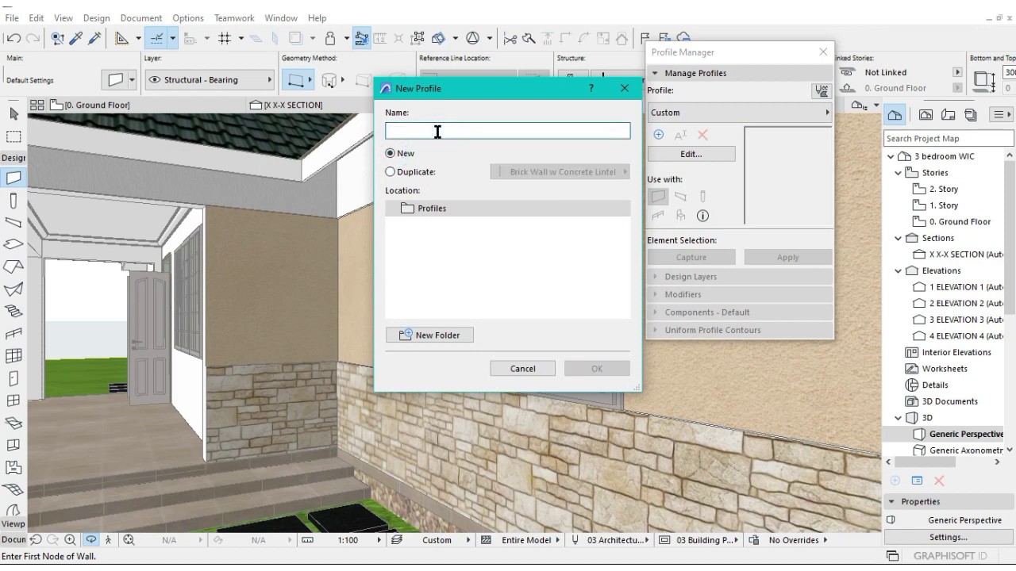
type("w")
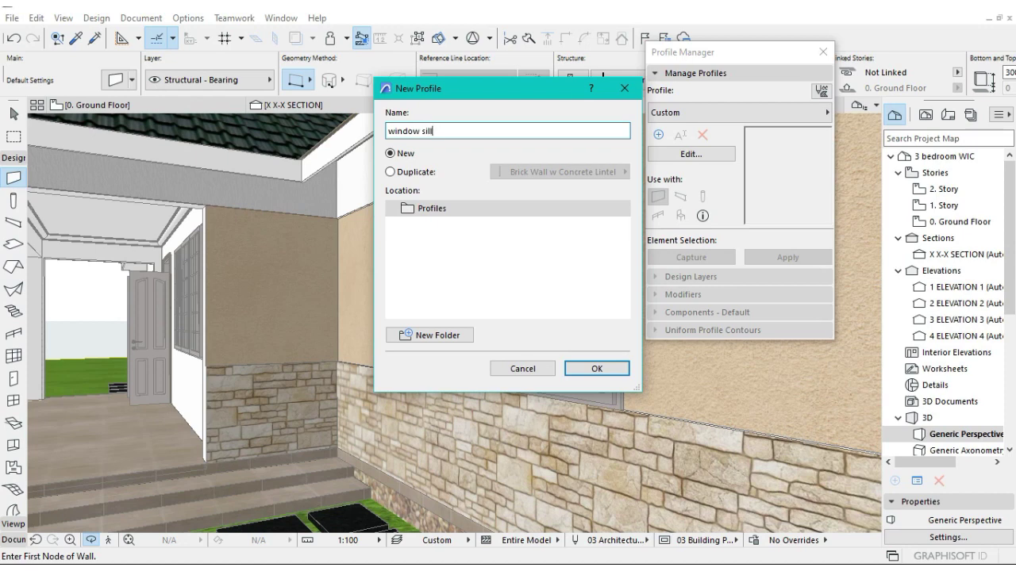
type("indow sill")
key("Return")
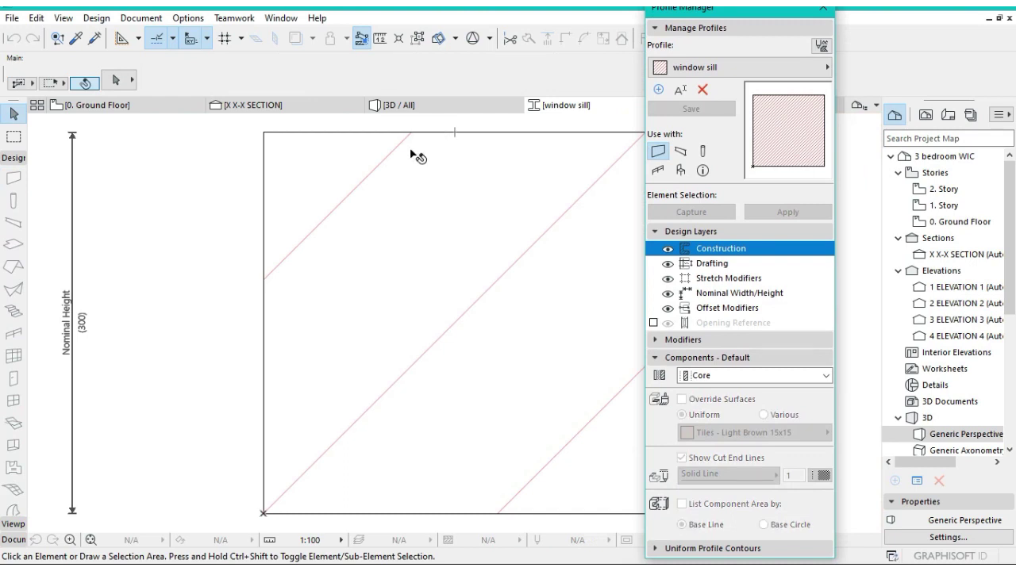
Delete the default square fill and switch to the Line tool.
left_click(320, 372)
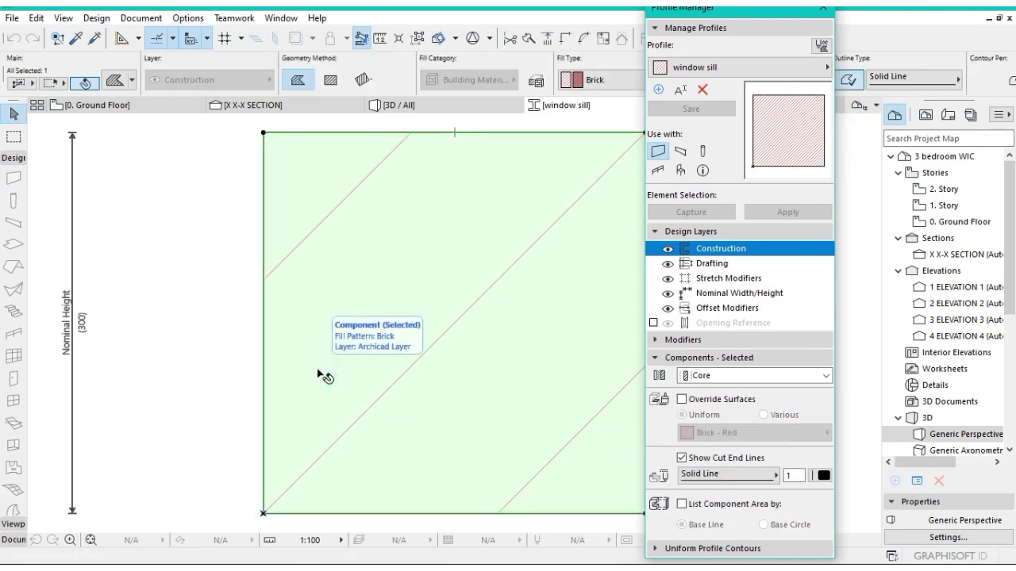
key("Delete")
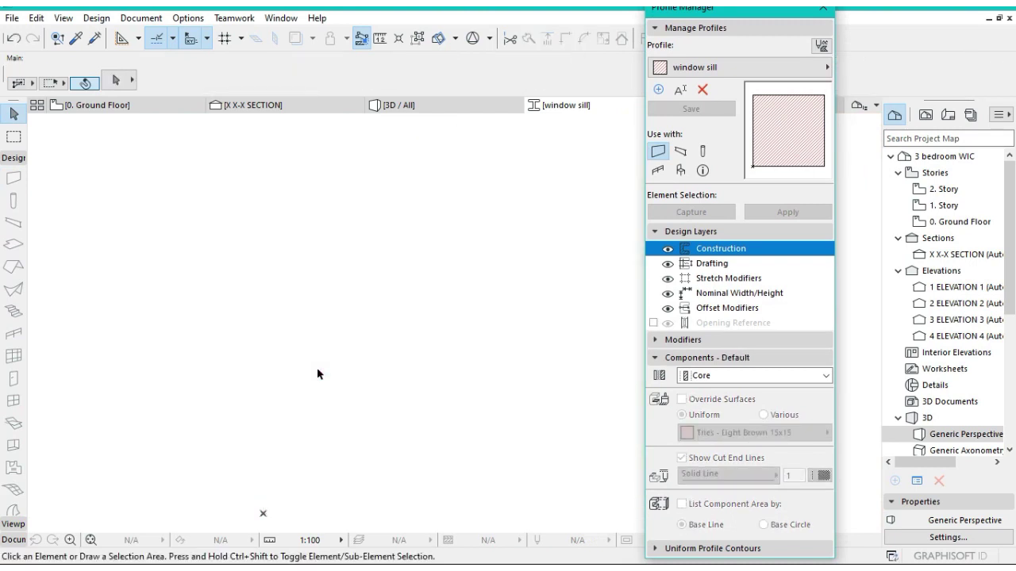
left_click(11, 541)
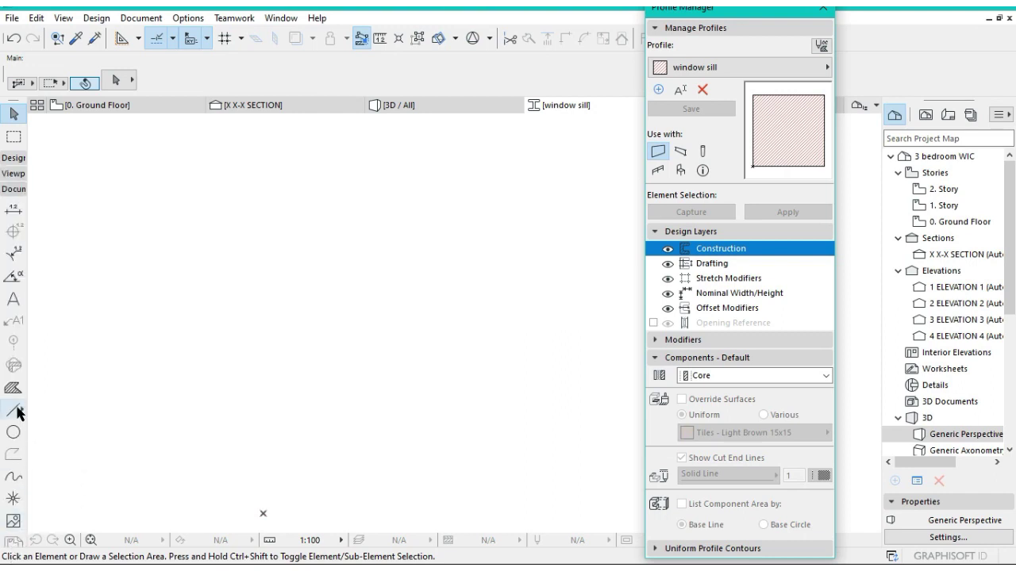
left_click(13, 409)
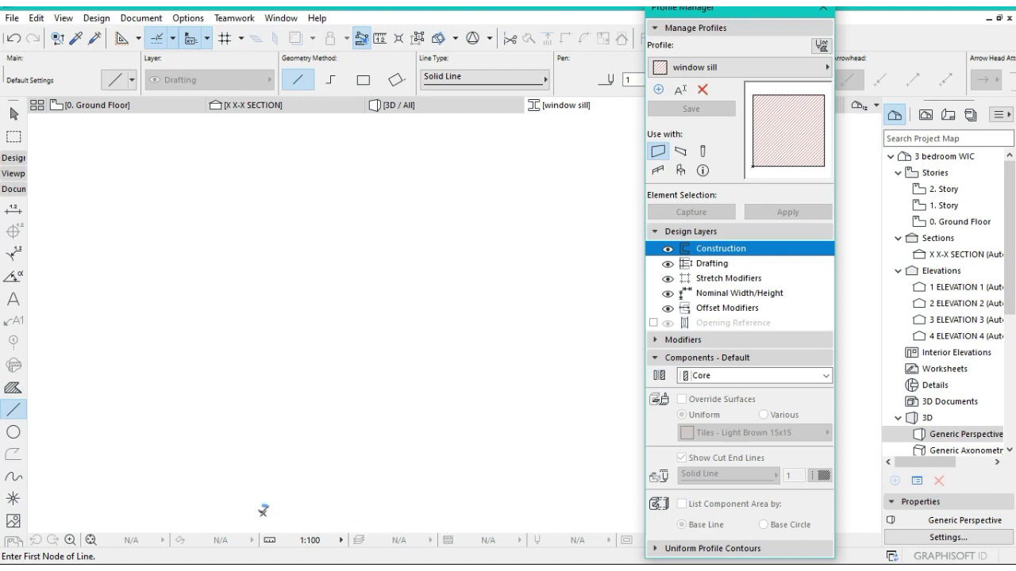
Draw the sill's vertical back edge, flat top edge and short bottom edge.
left_click(263, 513)
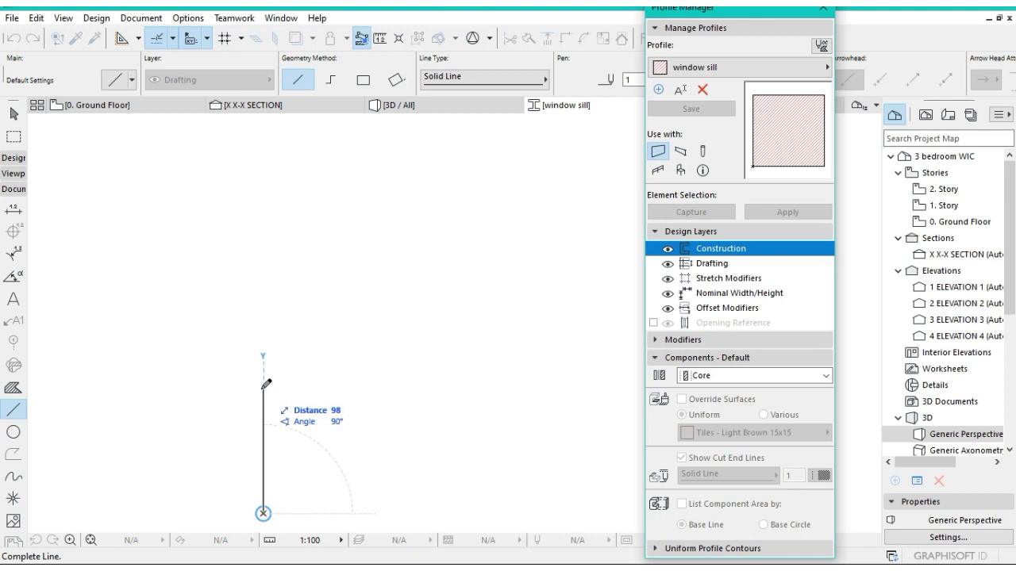
type("1")
key("Return")
left_click(264, 323)
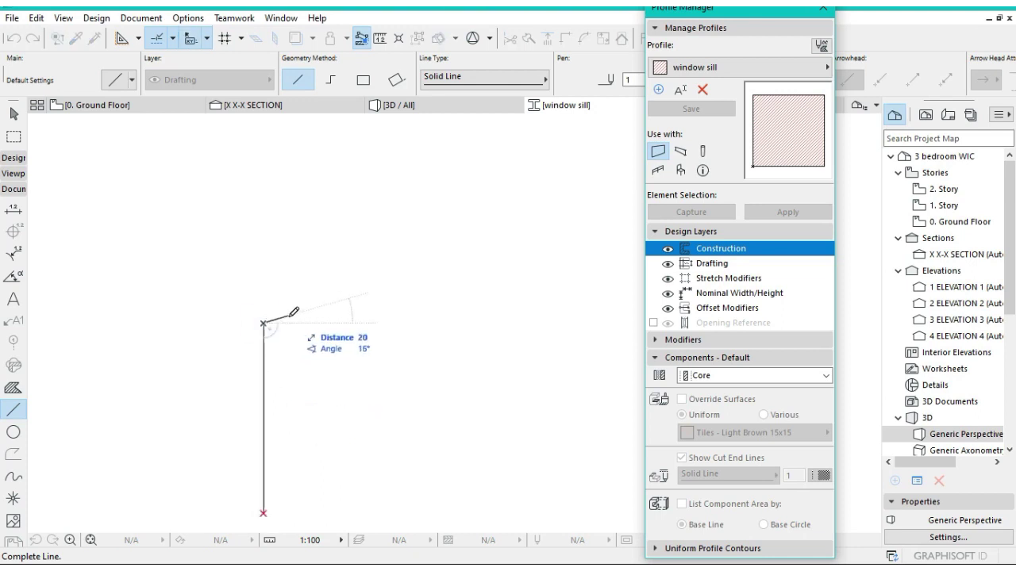
left_click(392, 323)
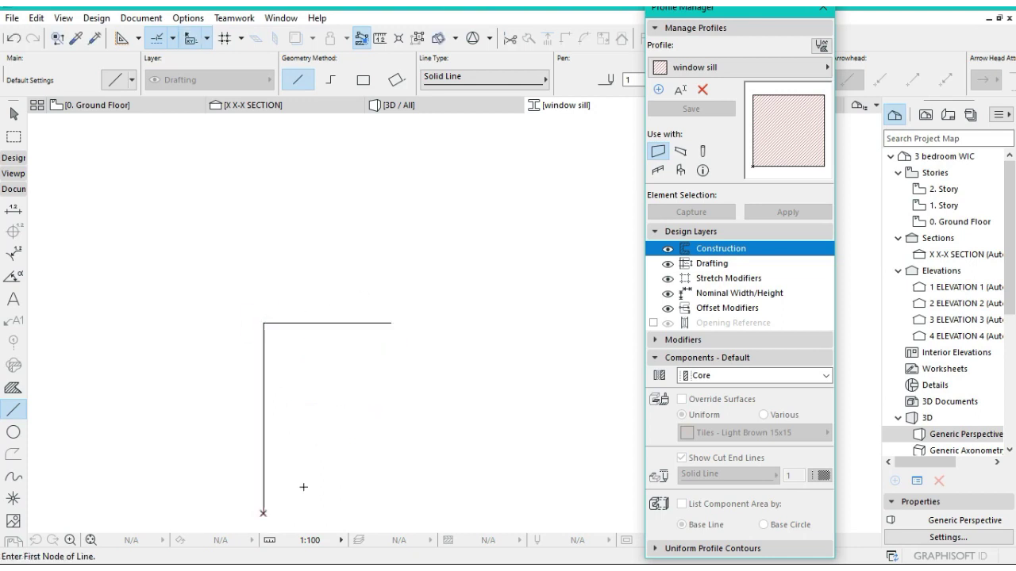
left_click(263, 513)
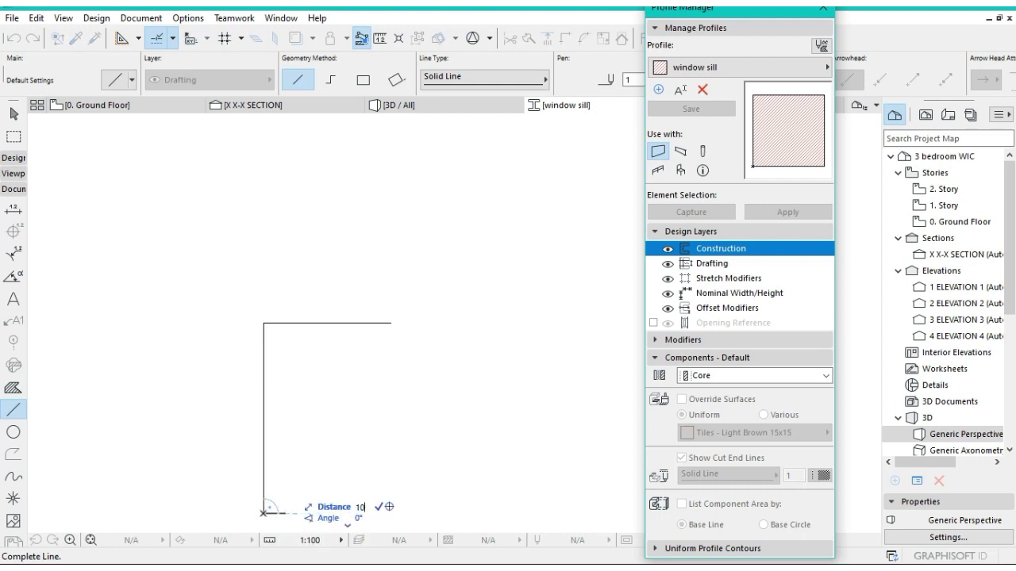
left_click(289, 482)
Add the stepped upper and lower edges and close the outline with a diagonal.
left_click(391, 323)
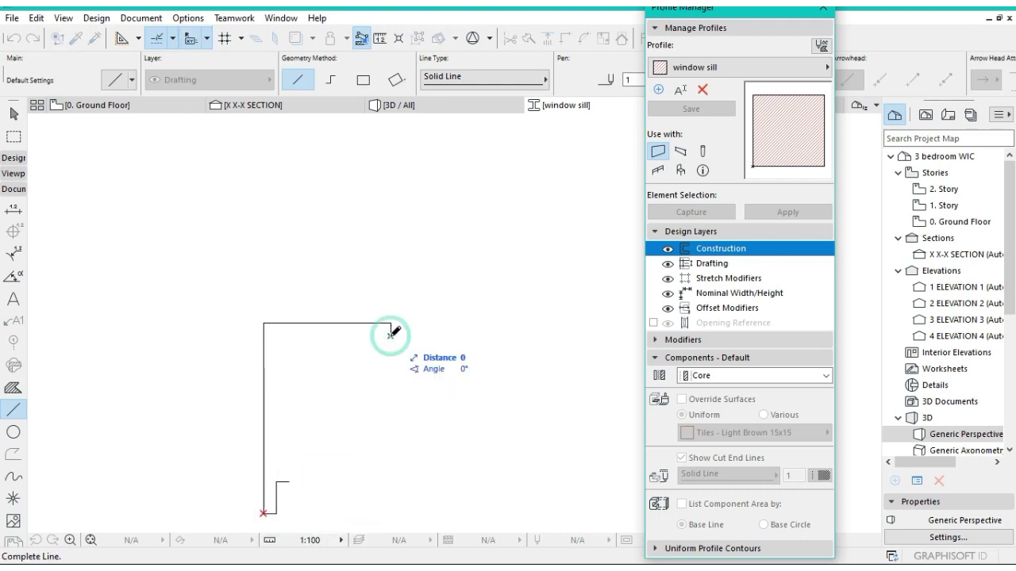
left_click(391, 336)
left_click(392, 336)
left_click(378, 336)
left_click(378, 335)
left_click(378, 367)
left_click(378, 368)
left_click(365, 368)
left_click(289, 481)
left_click(289, 450)
left_click(289, 450)
left_click(302, 450)
left_click(302, 450)
left_click(365, 367)
Curve the diagonal segment into a concave arc.
left_click(333, 409)
left_click(540, 397)
left_click(362, 413)
left_click(362, 418)
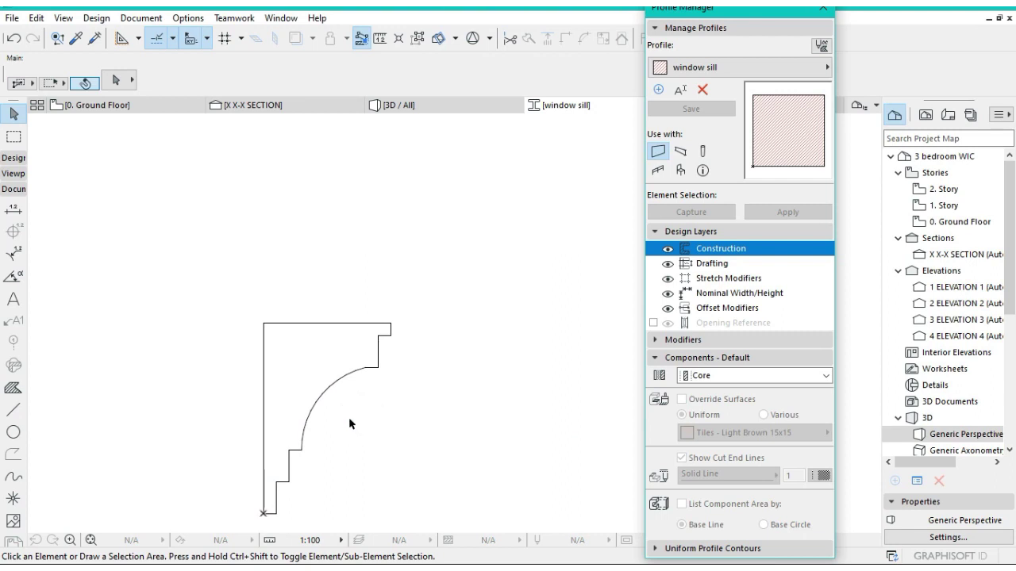
Fill the enclosed sill outline with the Fill tool's magic wand.
left_click(89, 540)
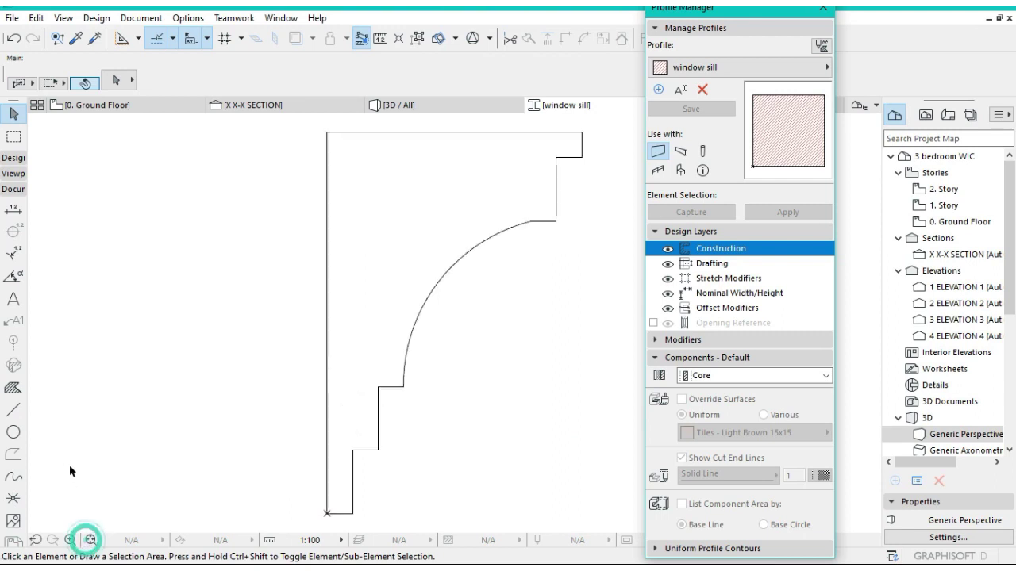
left_click(13, 388)
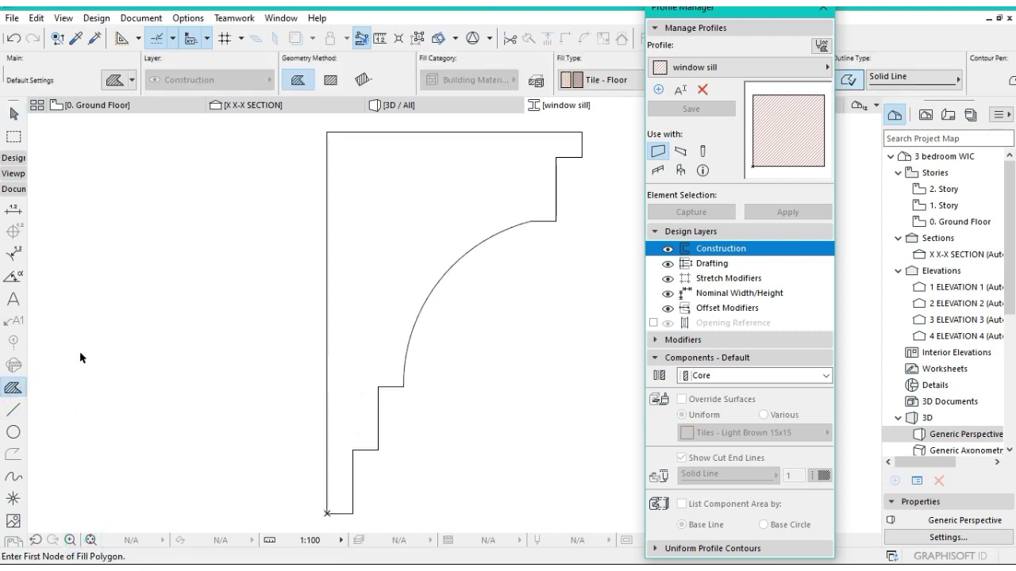
left_click(483, 220)
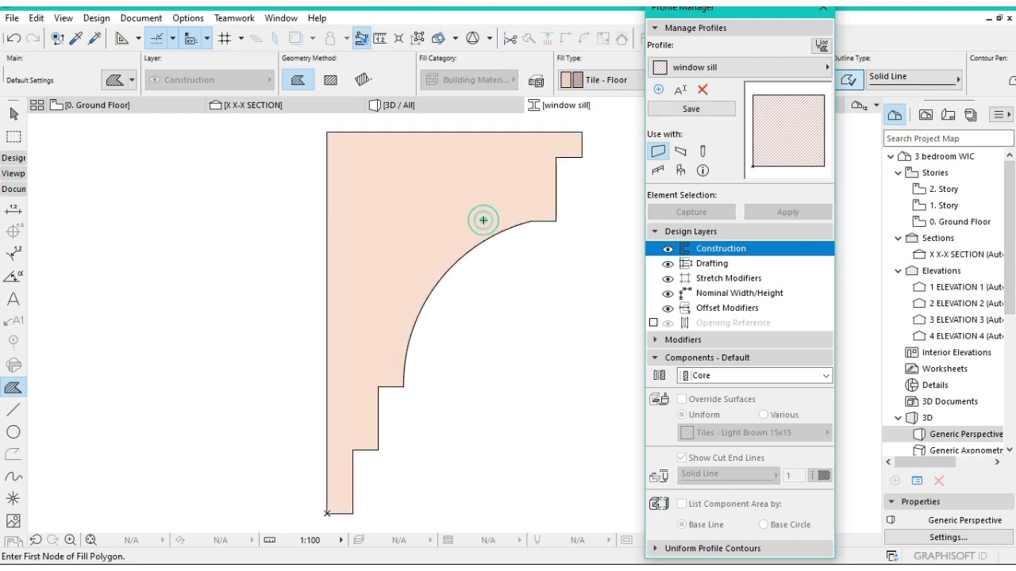
Make the profile usable for beams only, not walls, and save it.
left_click(680, 151)
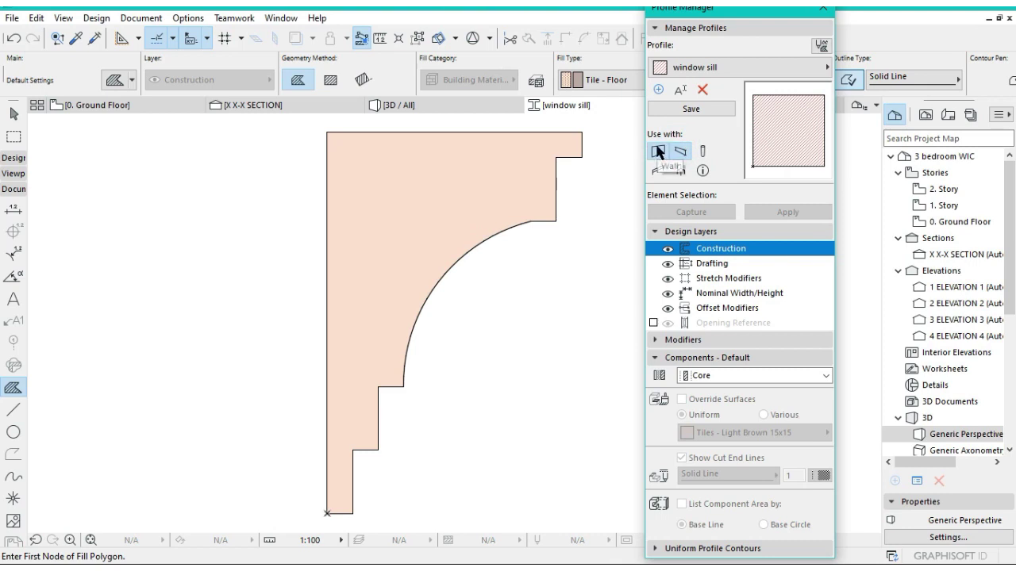
left_click(657, 151)
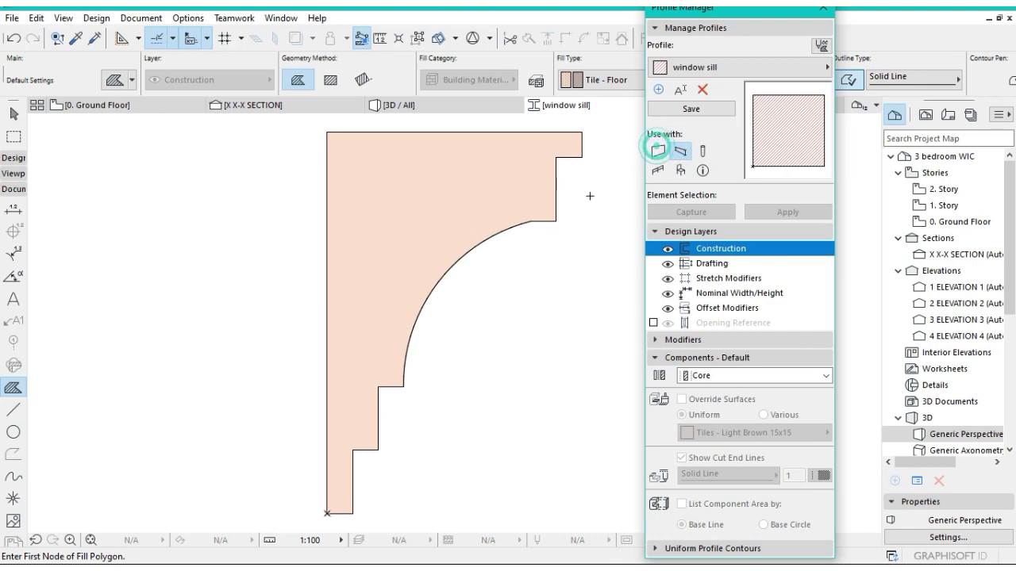
left_click(688, 111)
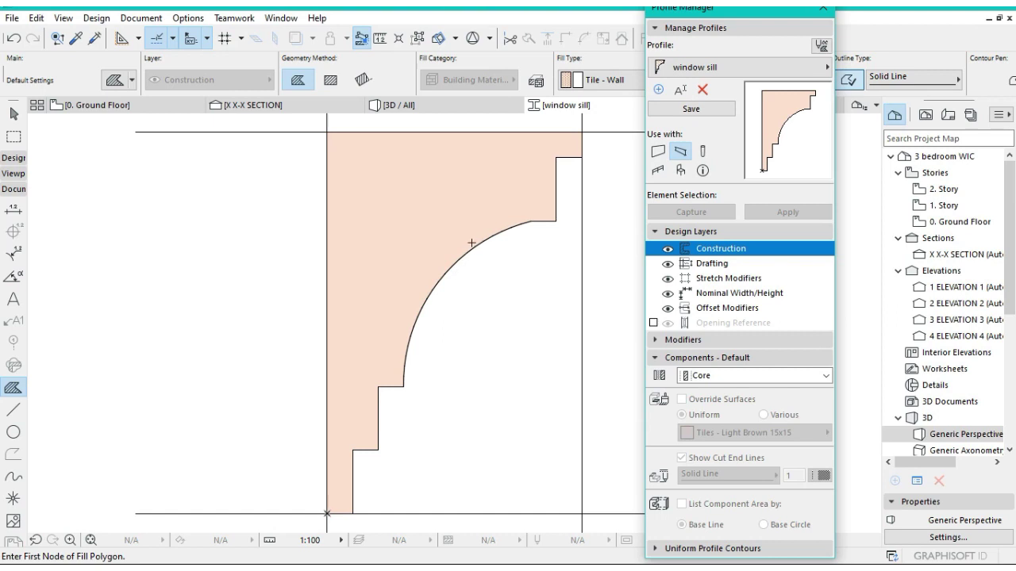
Override the sill fill's surfaces with Stucco - White Fine and save the profile.
key("Escape")
left_click(415, 262)
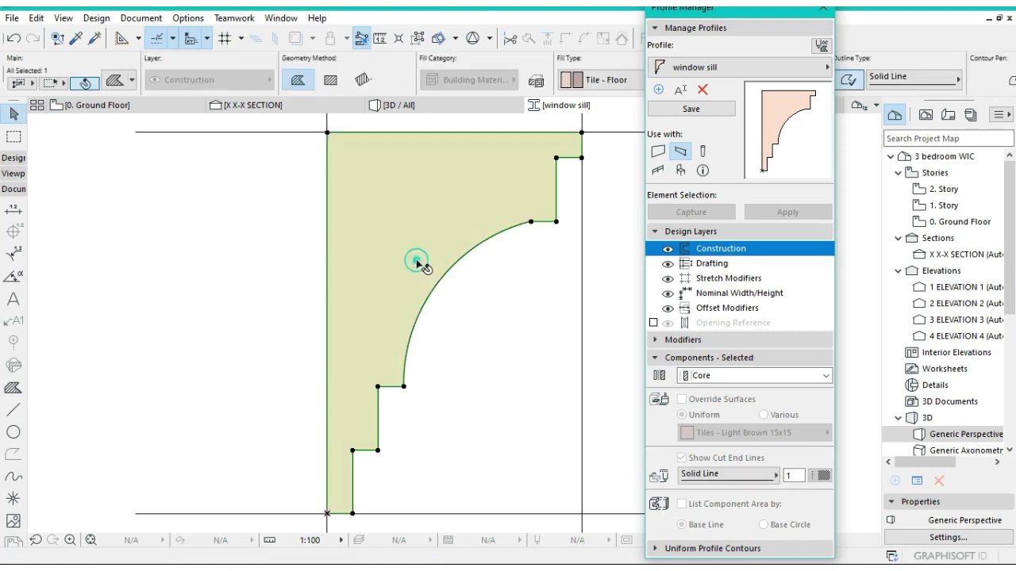
left_click(663, 400)
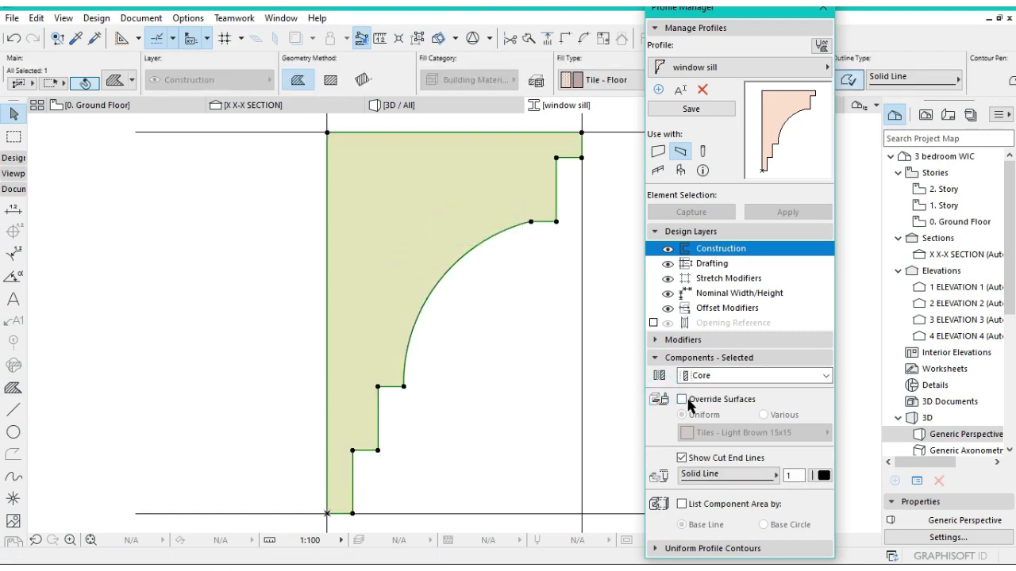
left_click(682, 399)
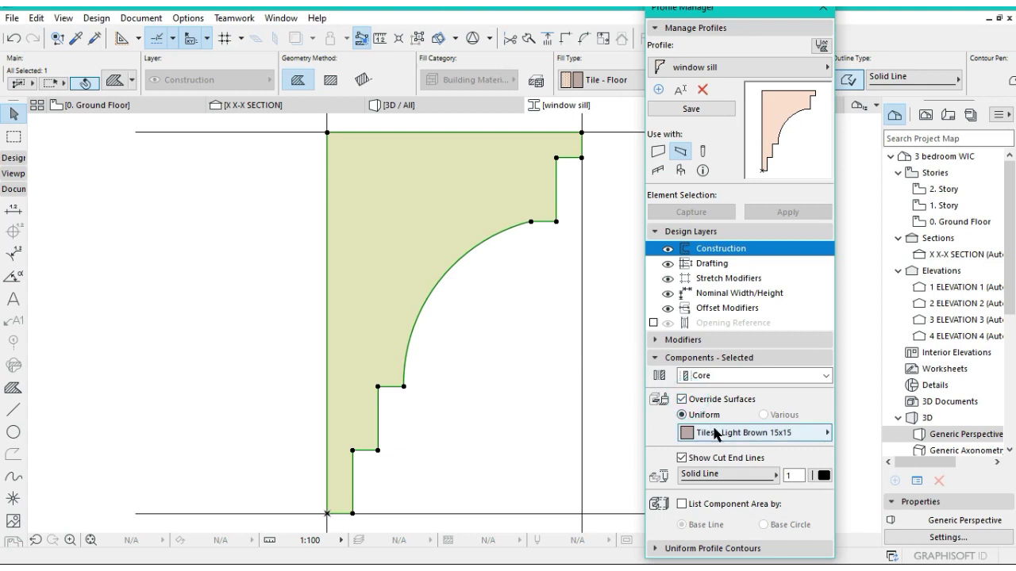
left_click(714, 433)
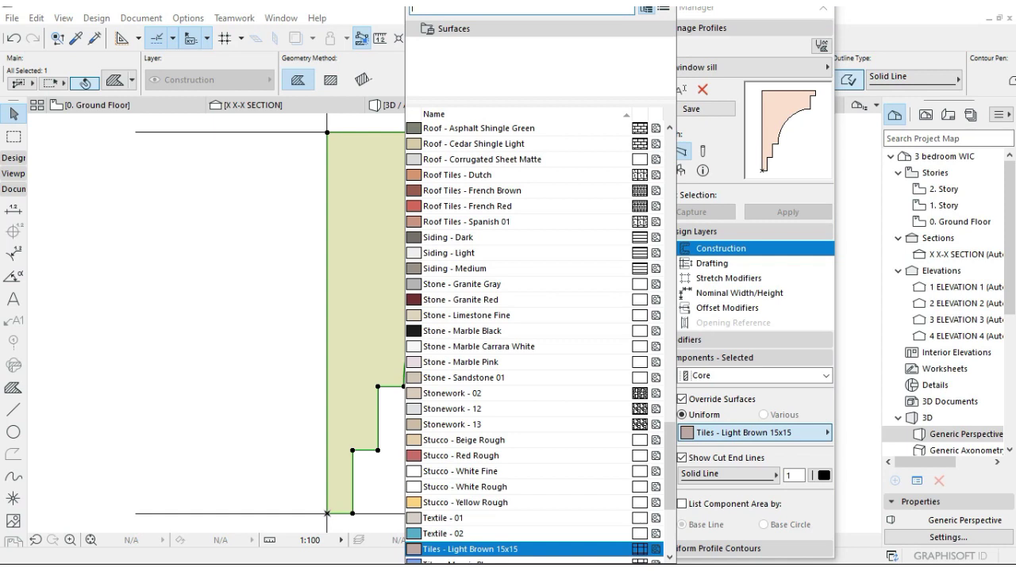
type("st")
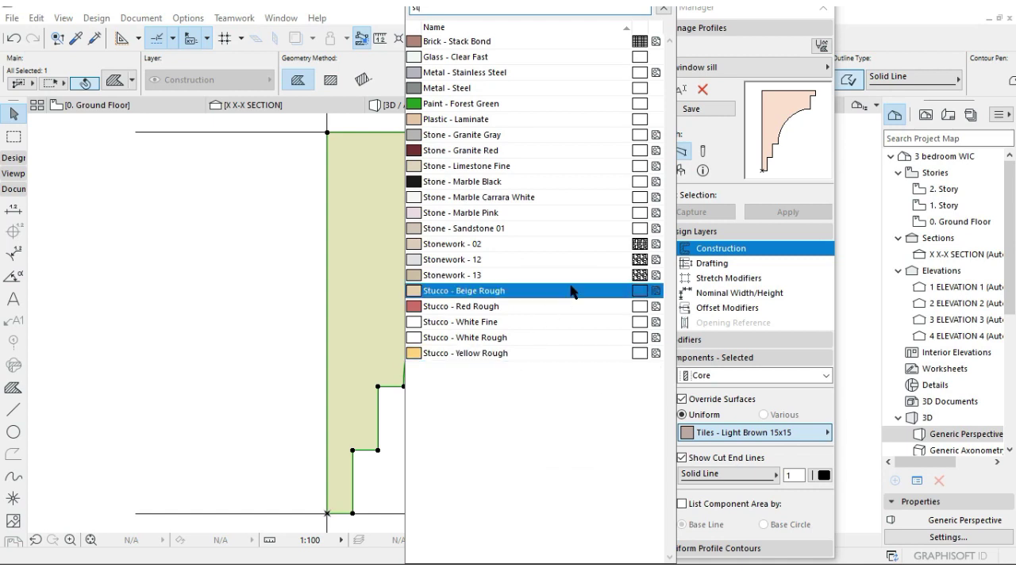
left_click(500, 322)
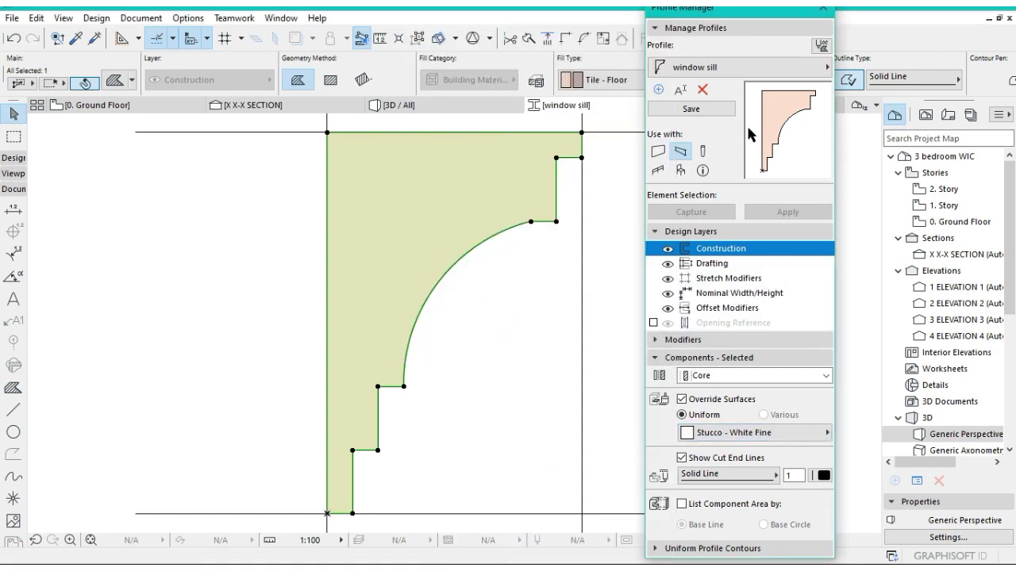
left_click(717, 103)
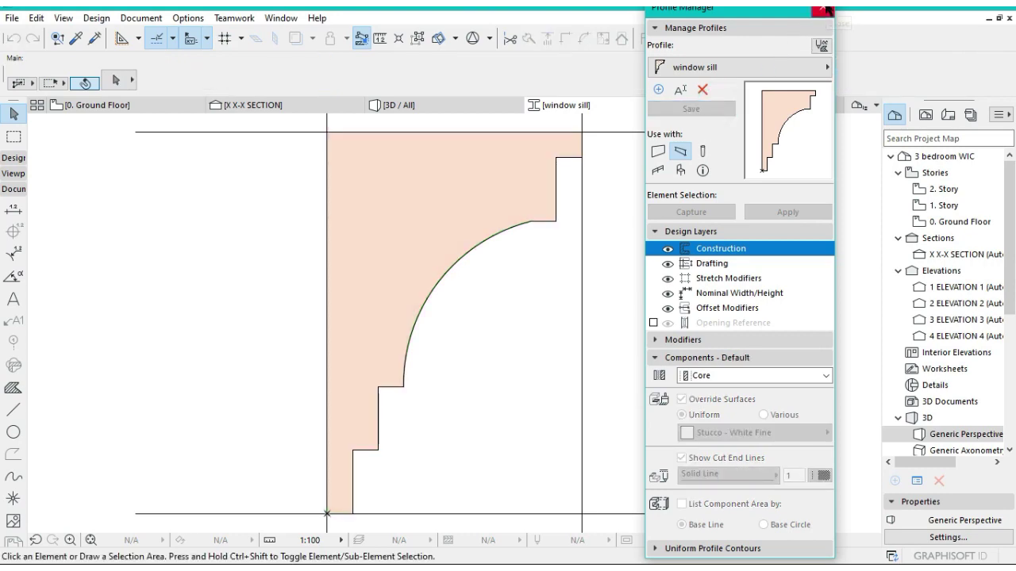
Close the Profile Manager and delete the trial wall on the Ground Floor plan.
left_click(826, 8)
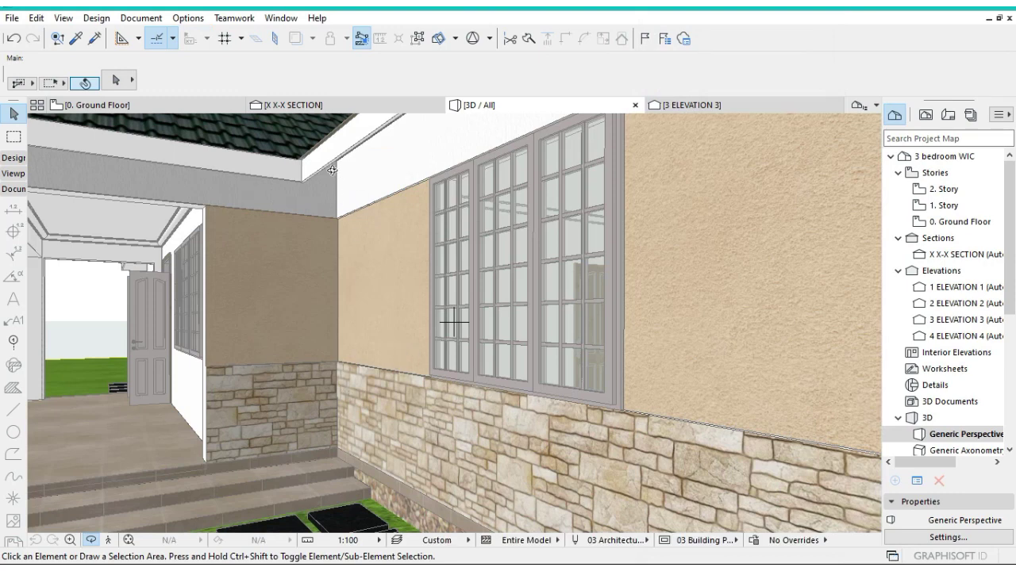
left_click(192, 105)
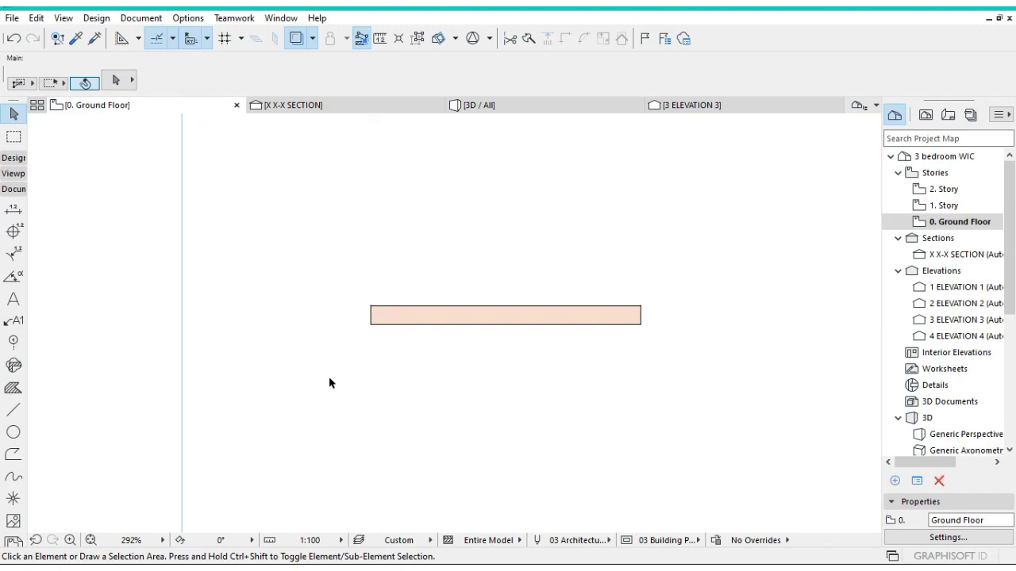
left_click(450, 309)
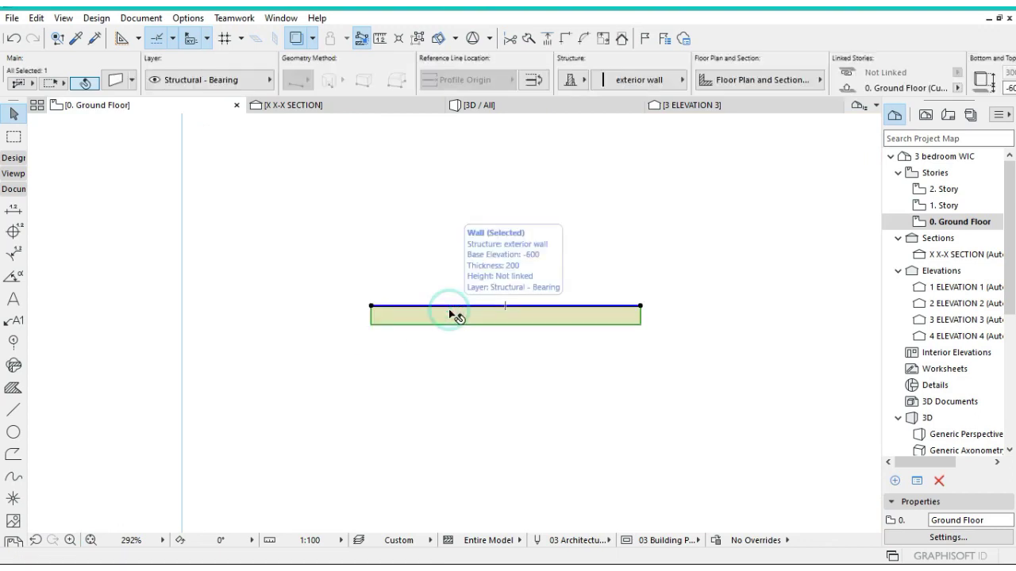
key("Delete")
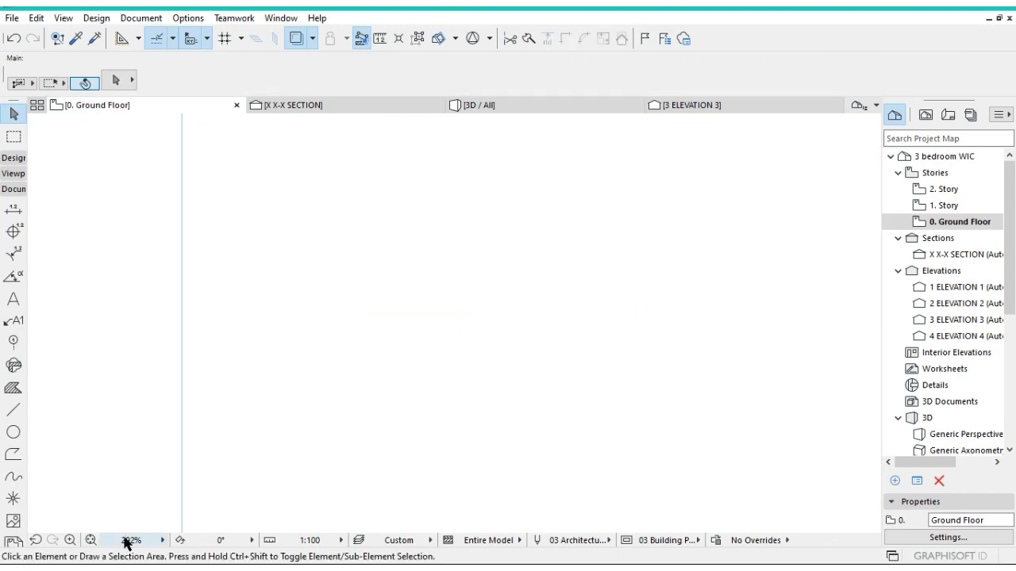
Zoom to Triple Window 26 and check its 900 sill height.
left_click(91, 541)
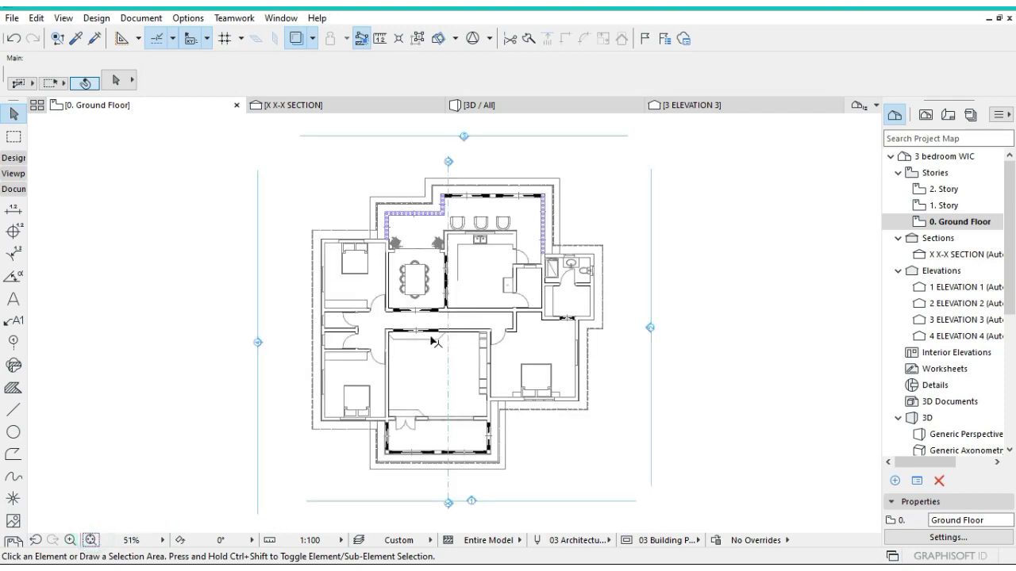
scroll(530, 379, "up", 8)
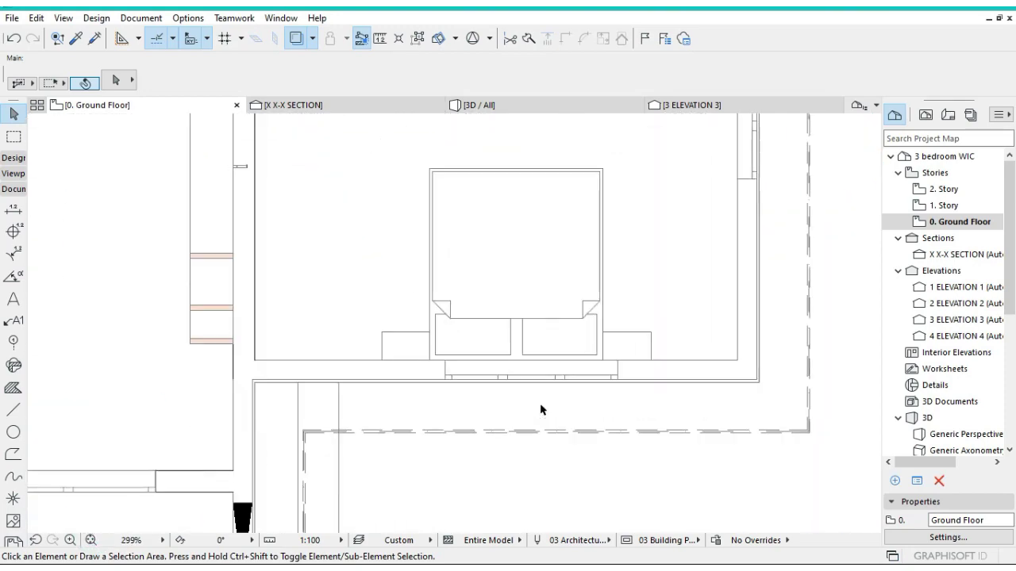
scroll(543, 409, "up", 1)
left_click(618, 369)
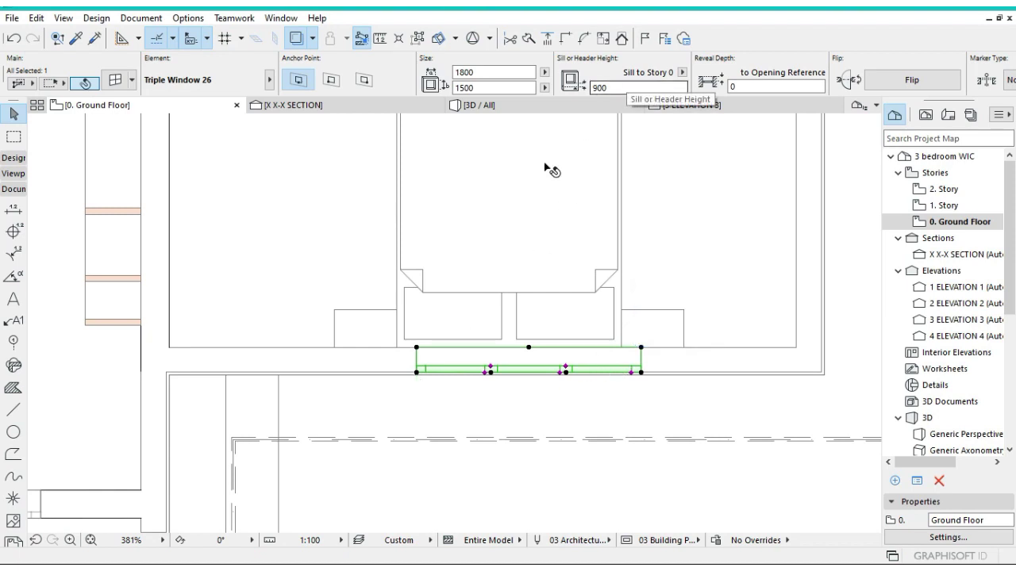
key("Escape")
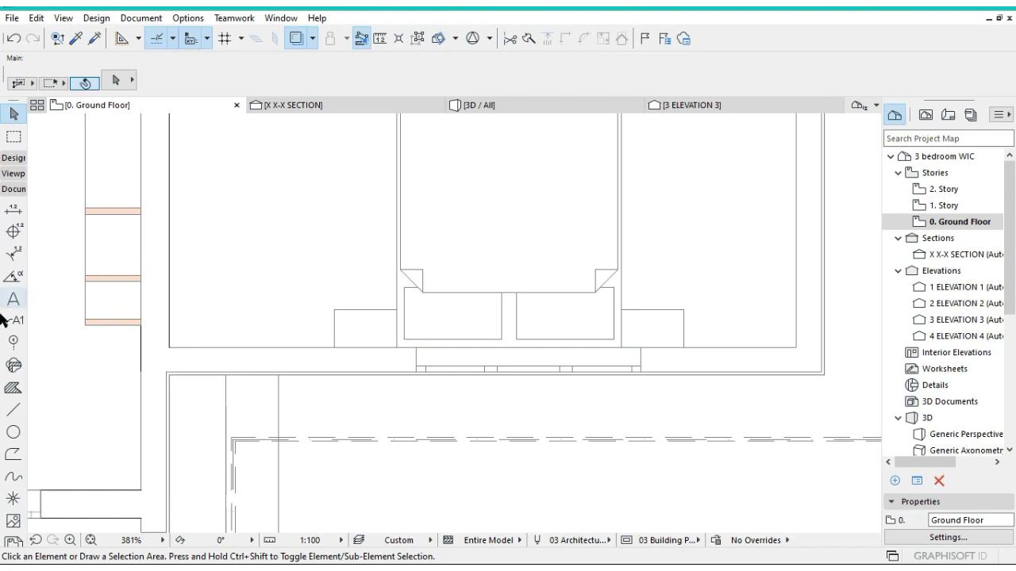
Select the Beam tool and set its structure to the custom window sill profile.
left_click(9, 161)
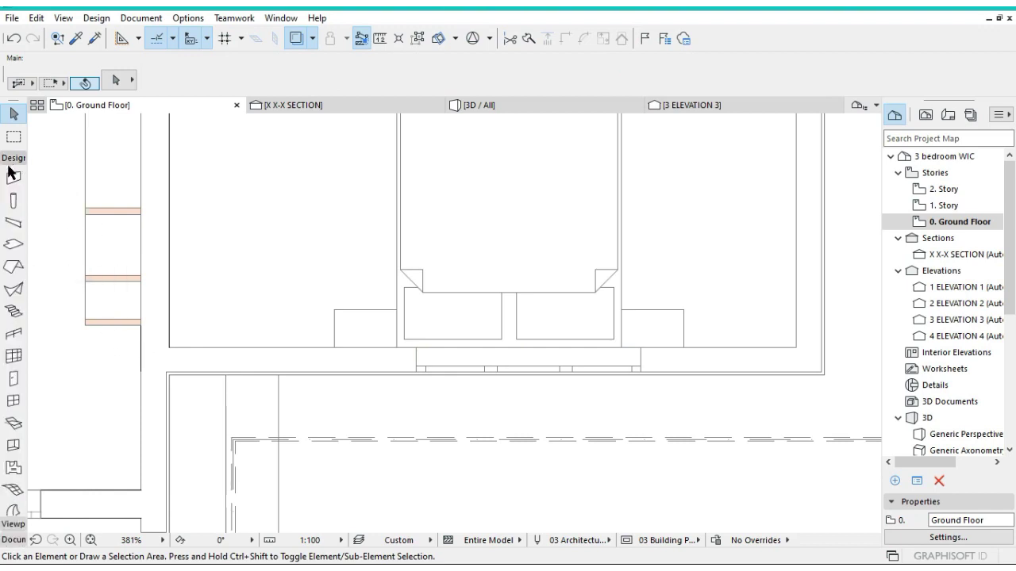
left_click(12, 224)
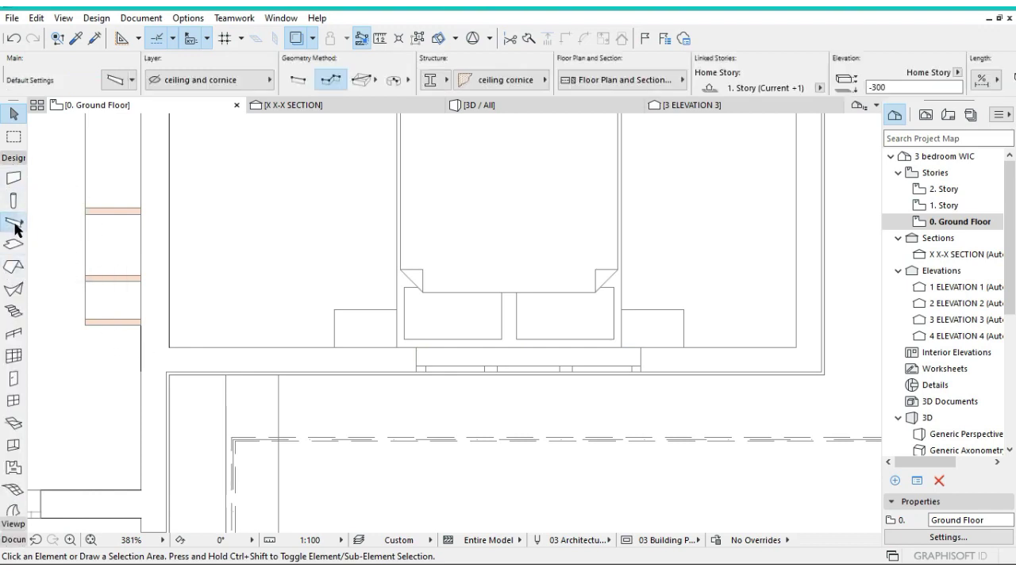
left_click(430, 80)
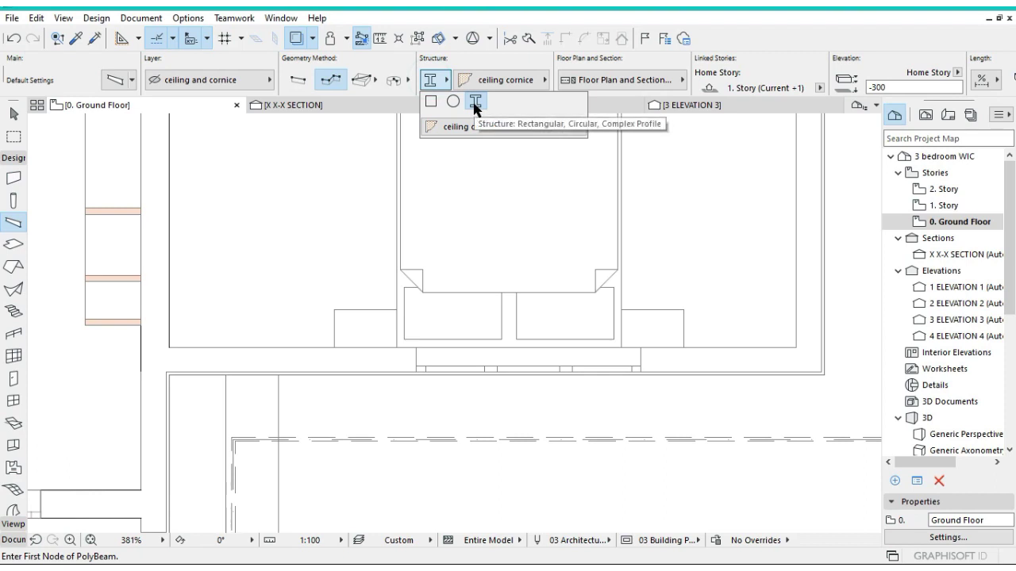
left_click(432, 101)
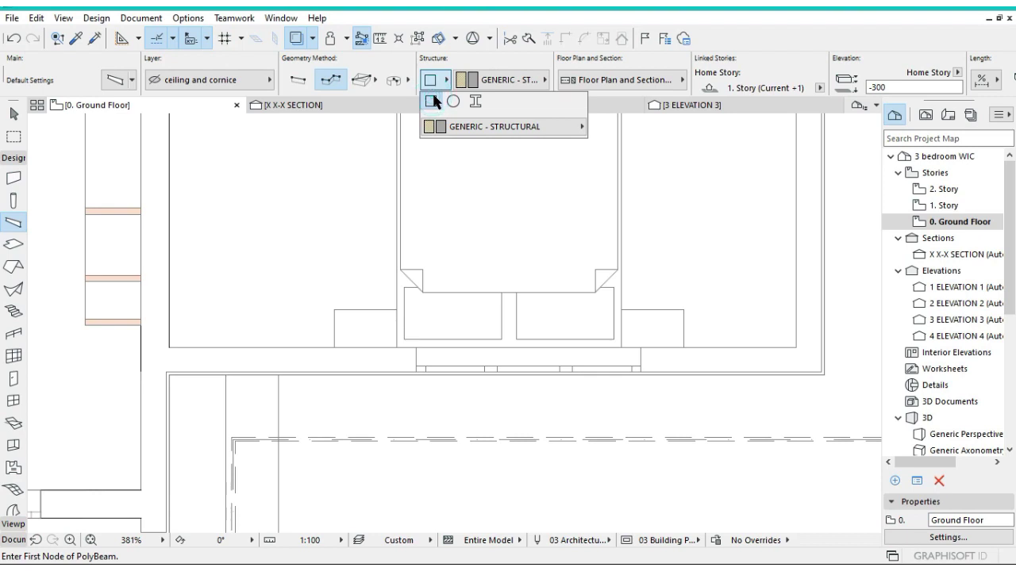
left_click(475, 101)
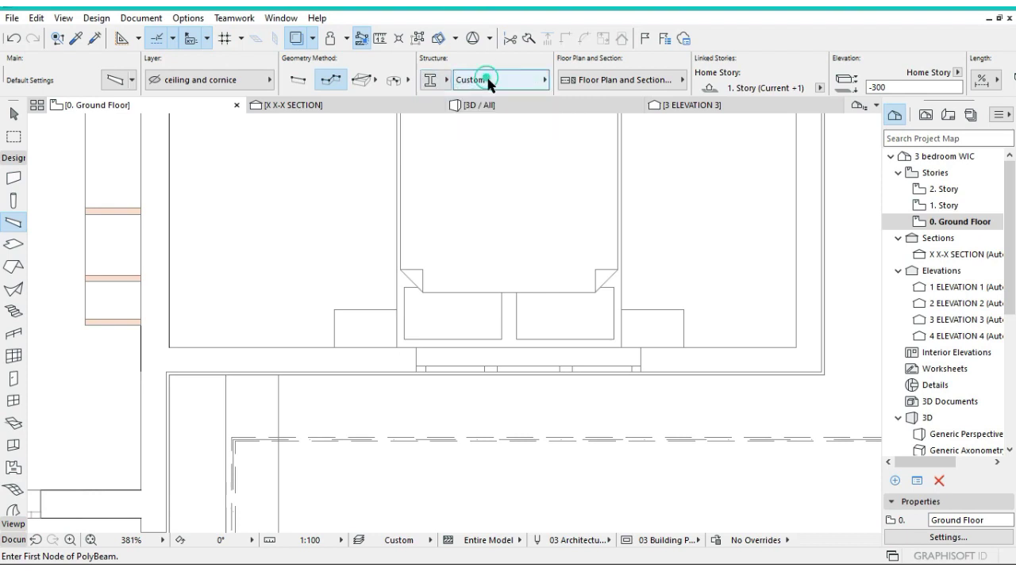
left_click(486, 79)
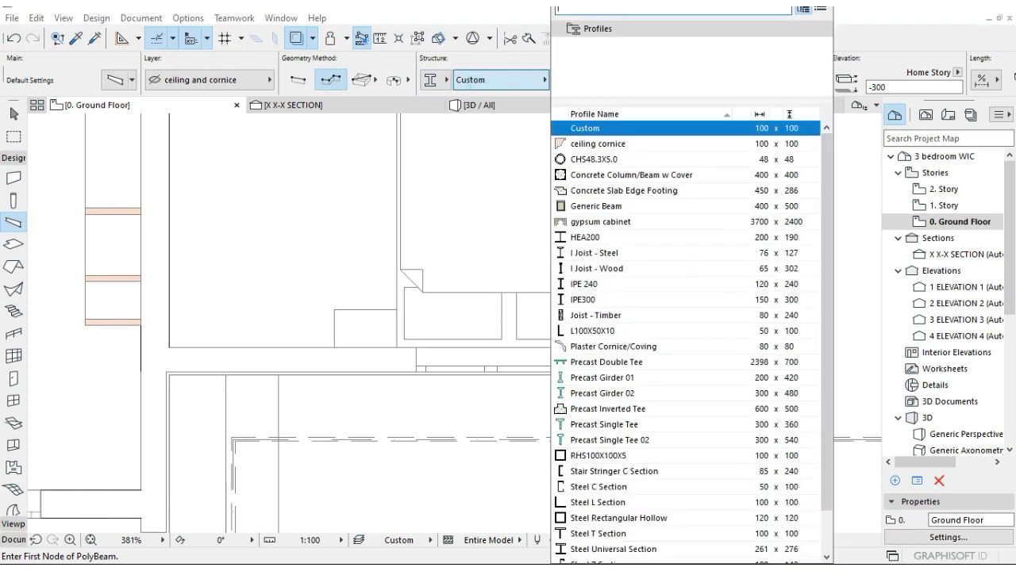
type("wi")
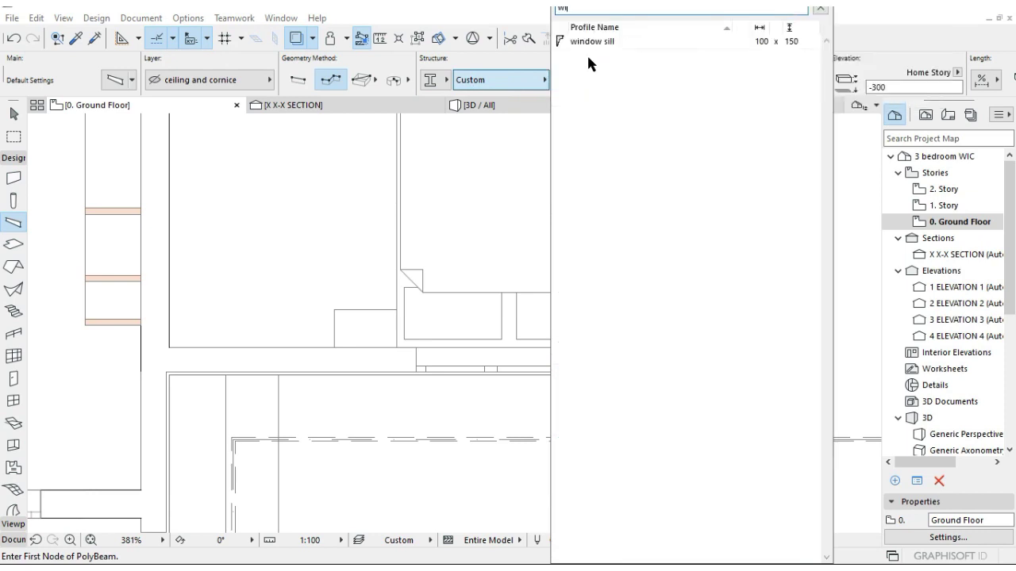
left_click(595, 42)
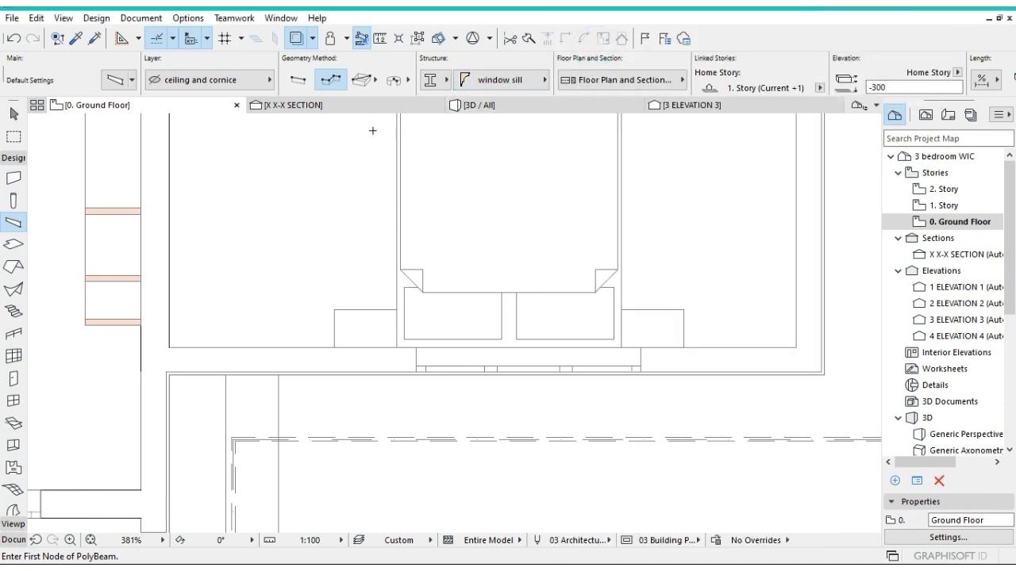
Set the beam default elevation to 750 above Project Zero (-2250 from home story).
key("ctrl+t")
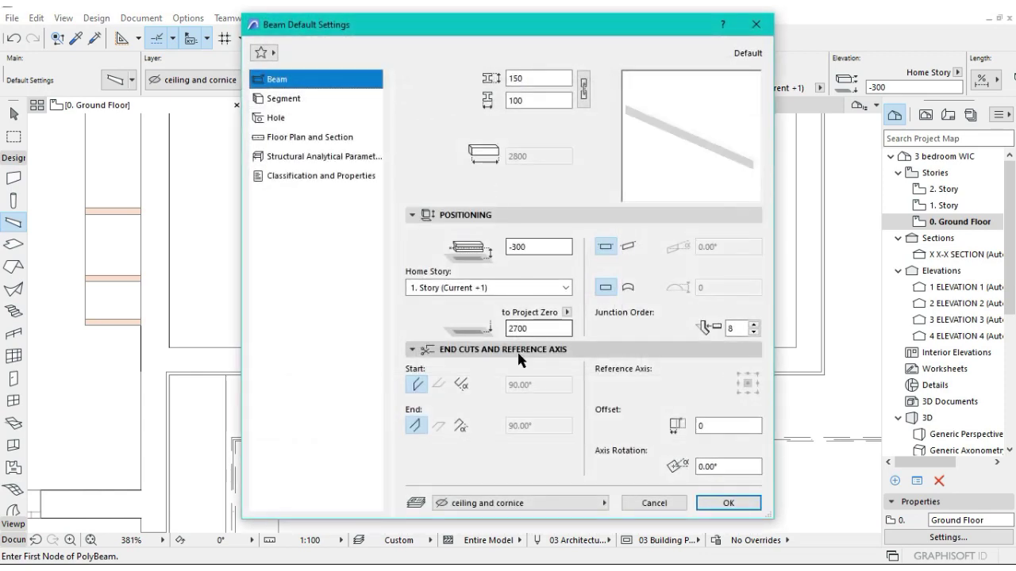
left_click(533, 330)
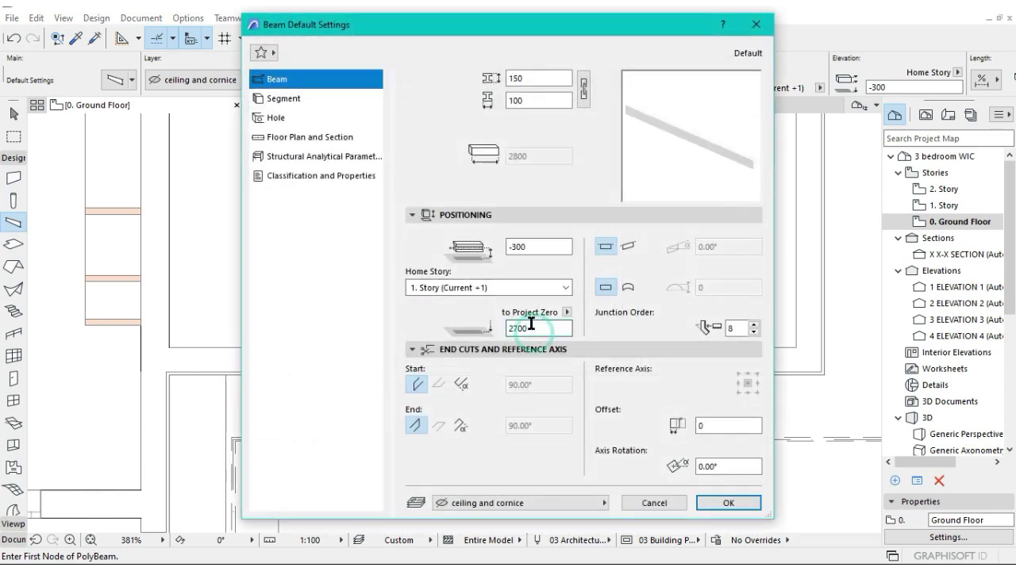
key("BackSpace")
key("BackSpace")
left_click(705, 501)
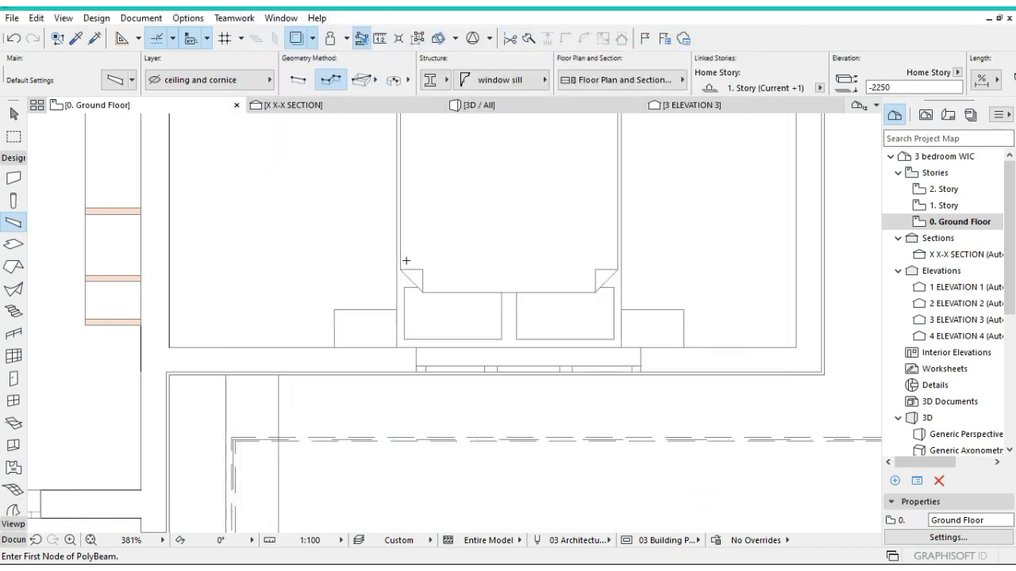
Draw a single 2100-long sill beam under the ground-floor window, showing the ceiling and cornice layer.
left_click(295, 81)
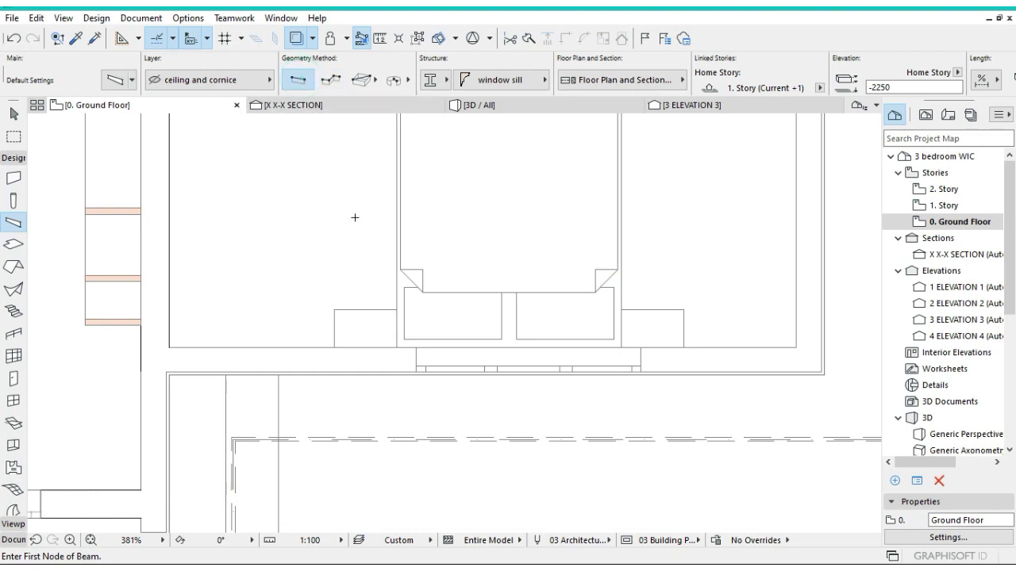
scroll(412, 388, "up", 4)
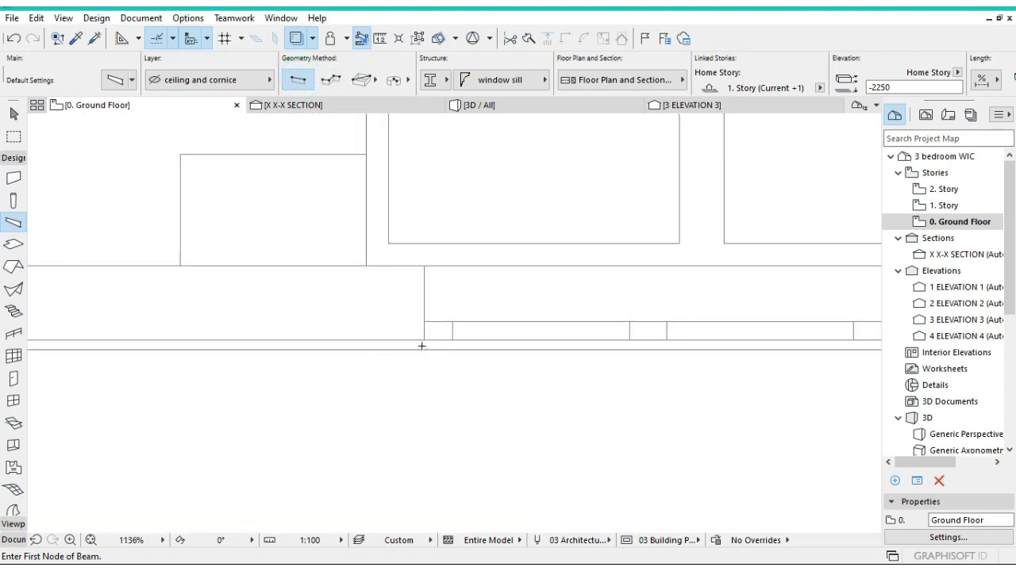
left_click(426, 350)
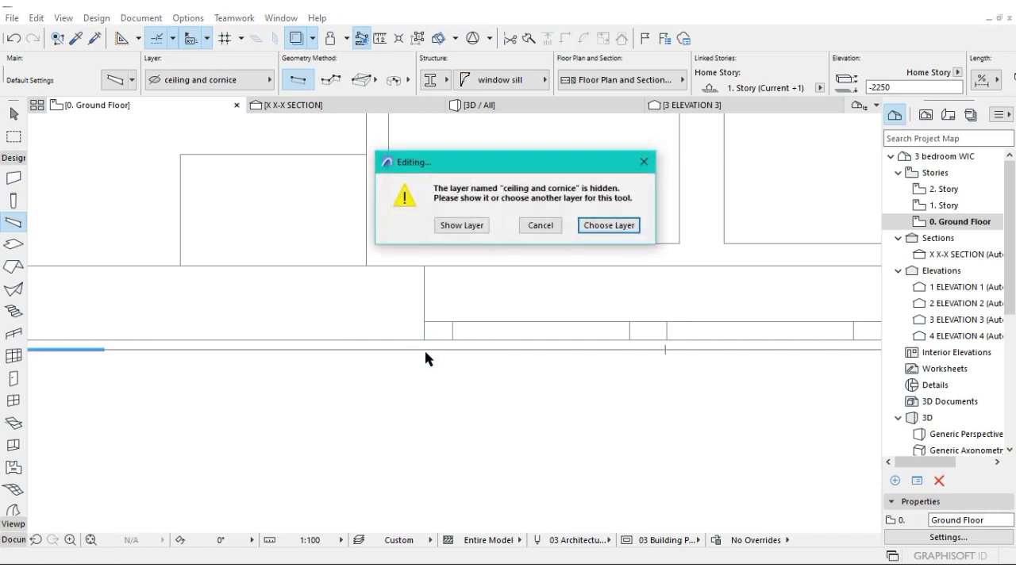
left_click(469, 227)
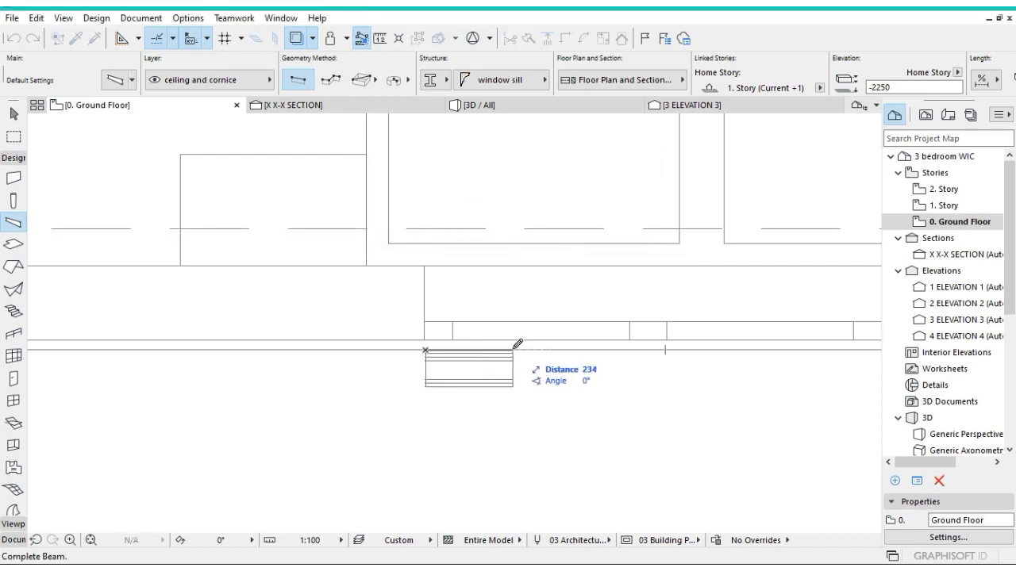
scroll(518, 344, "right", 10)
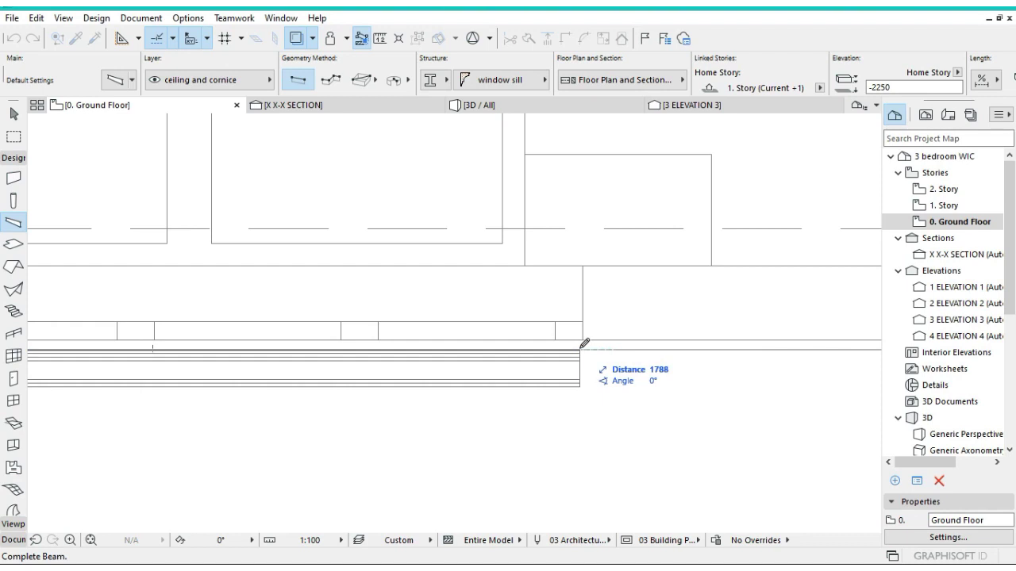
type("21")
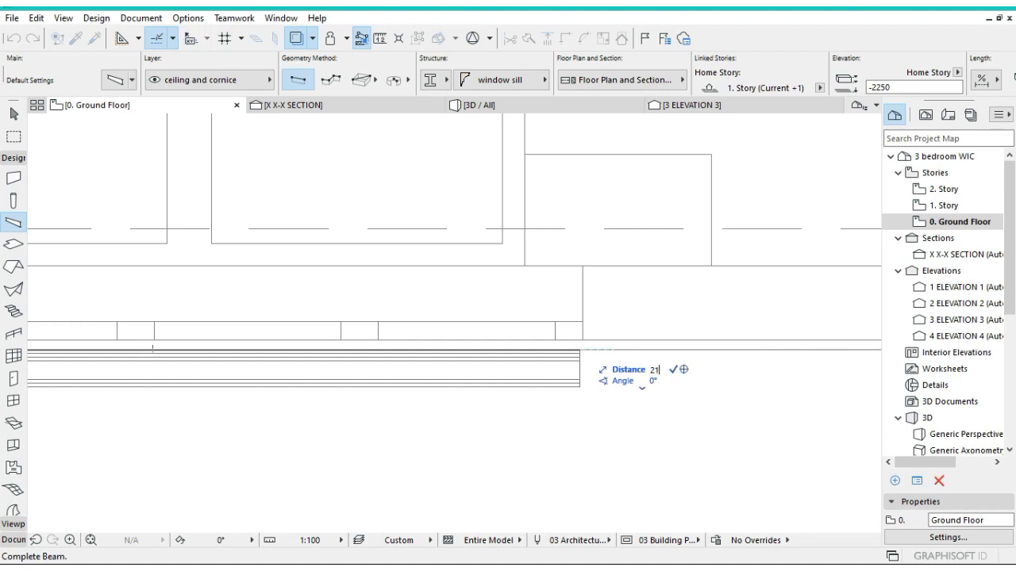
type("00")
key("Return")
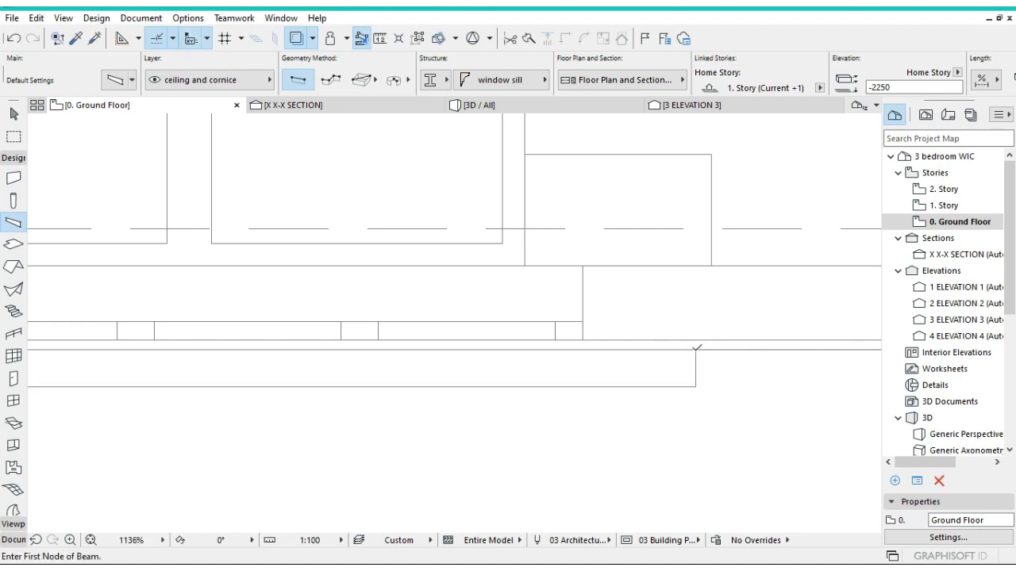
Shorten the sill beam by pulling its end node back 150.
key("Escape")
left_click(696, 350)
left_click(683, 387)
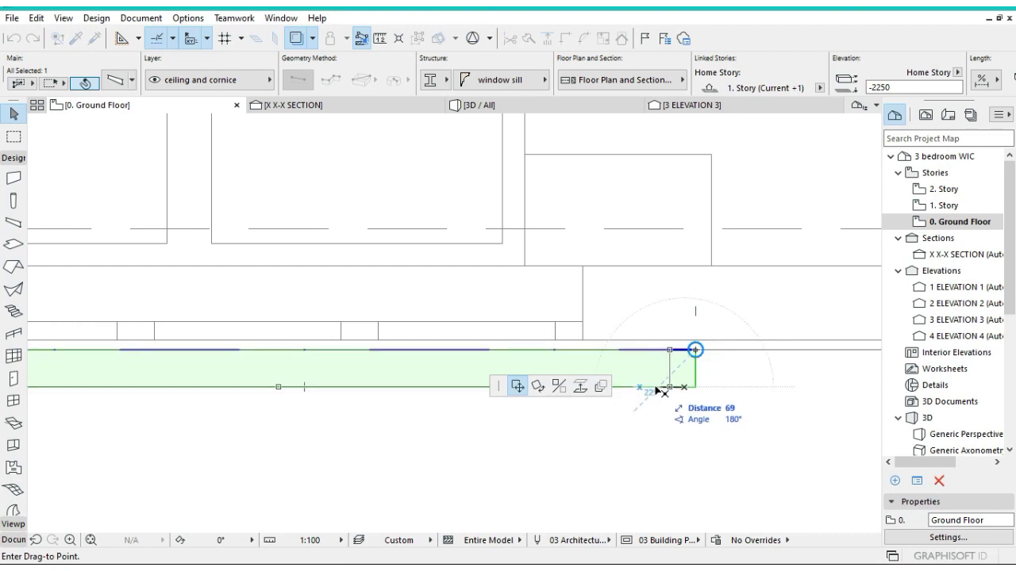
type("150")
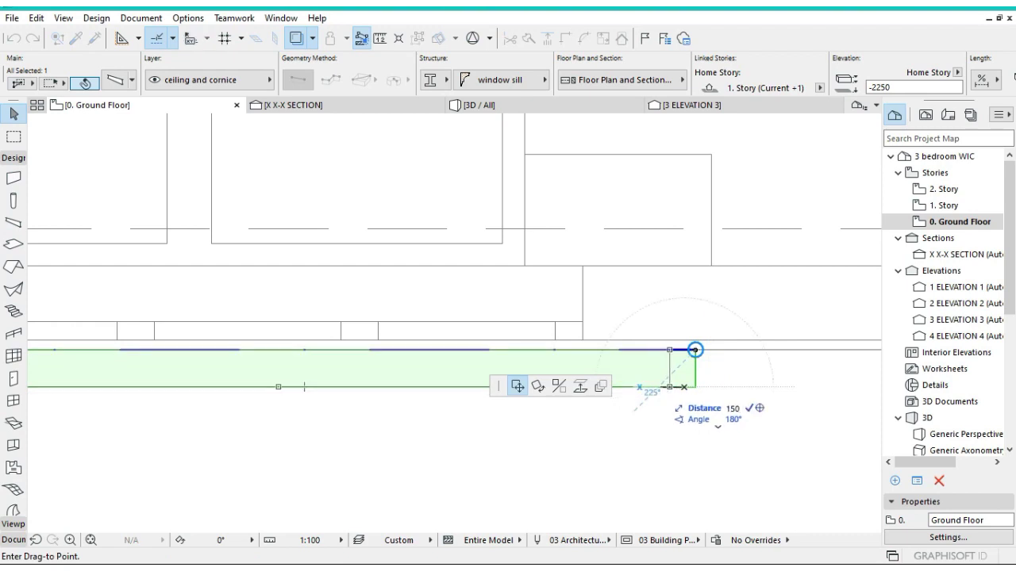
key("Return")
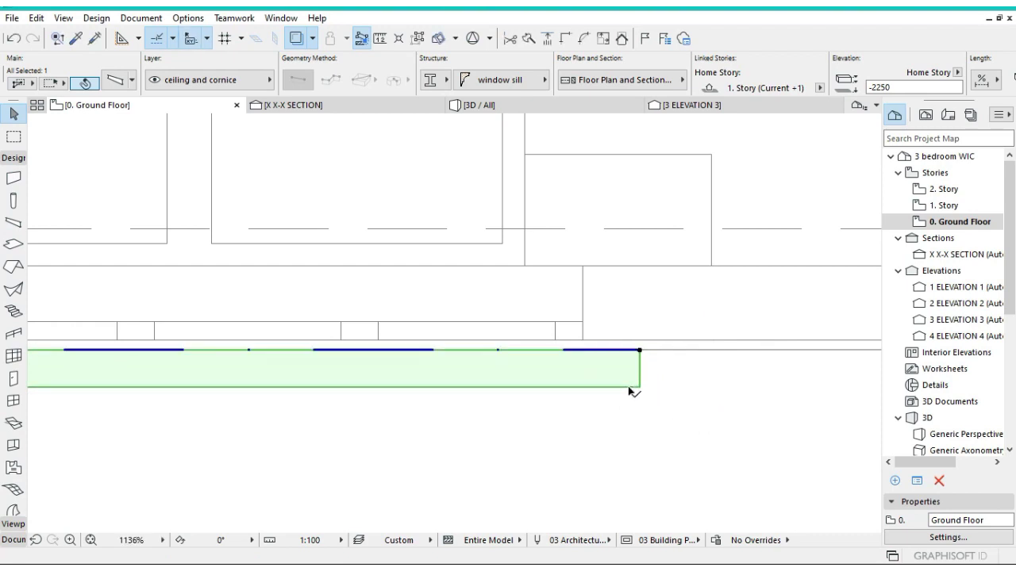
Deselect the beam and inspect the white coved sill under the triple window in 3D.
left_click(631, 391)
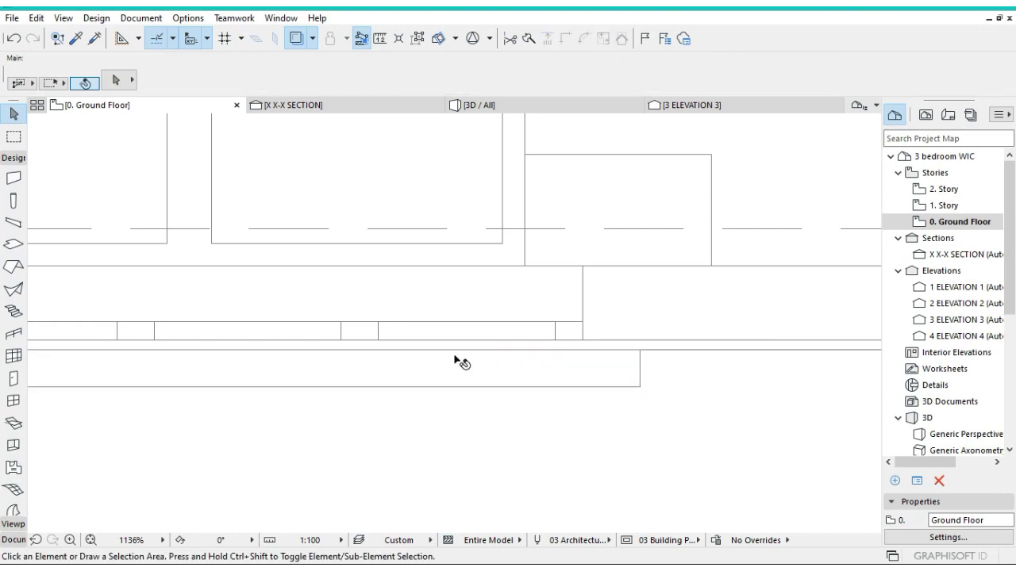
left_click(541, 101)
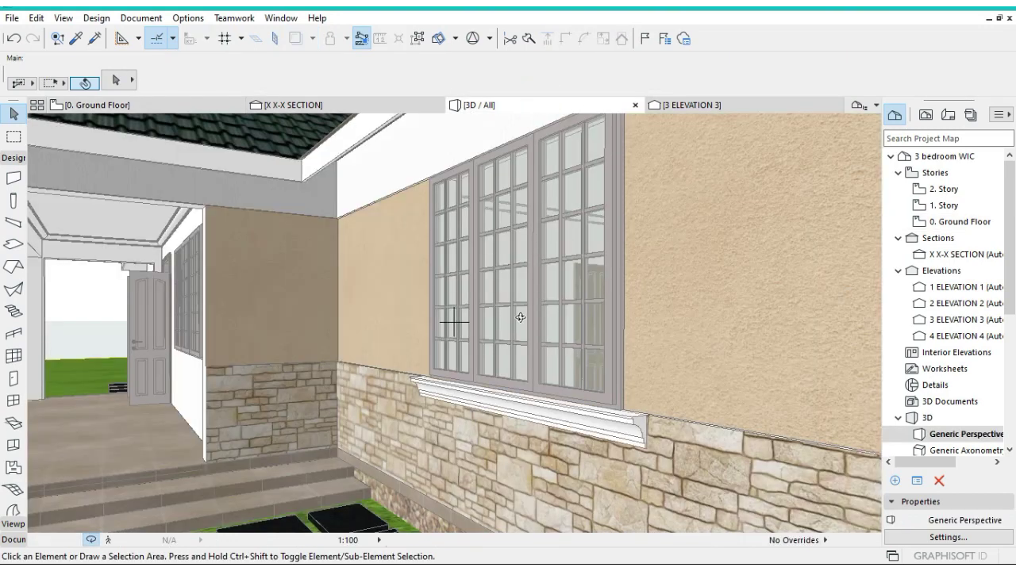
scroll(476, 370, "up", 3)
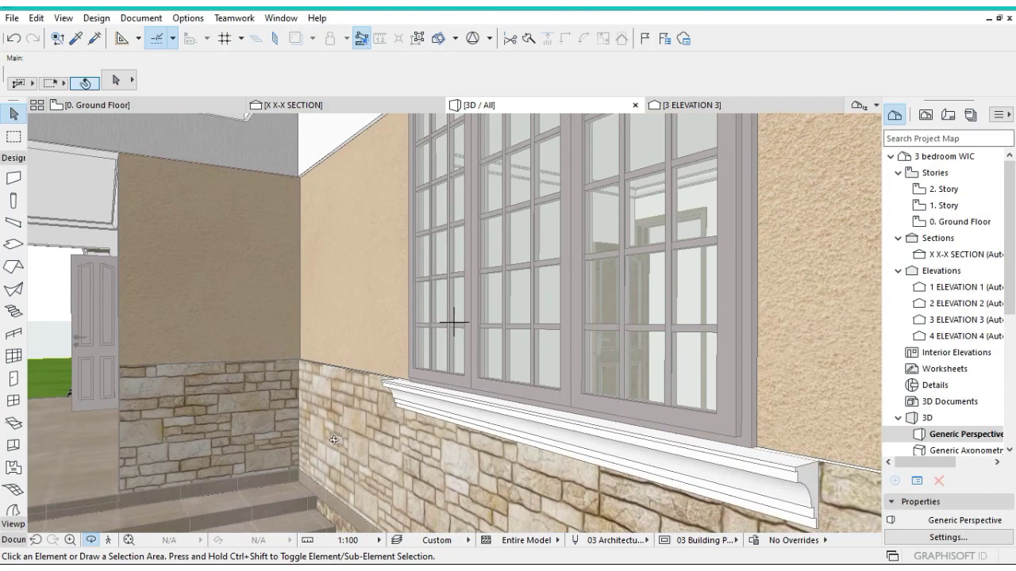
left_click_drag(333, 437, 402, 463)
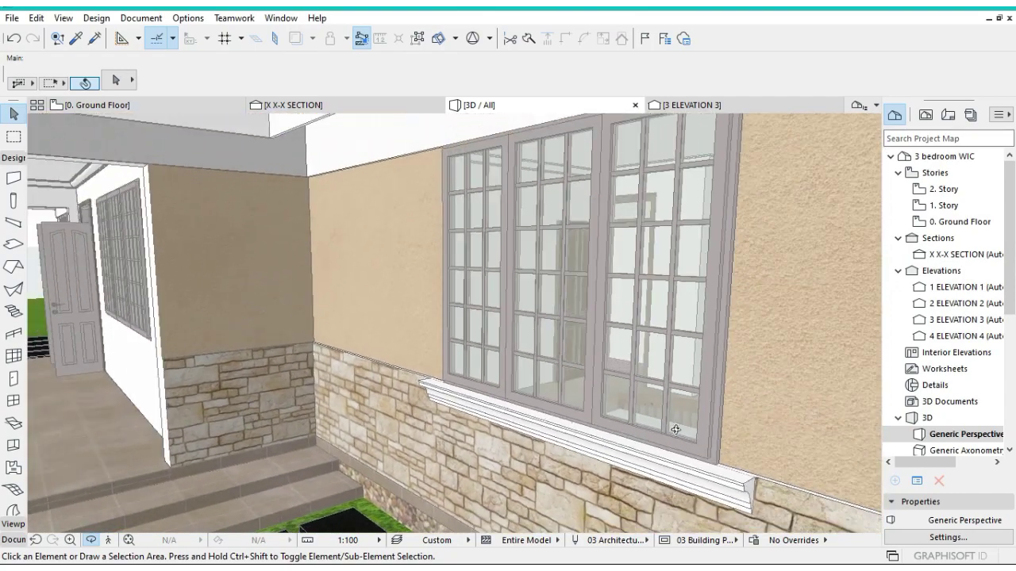